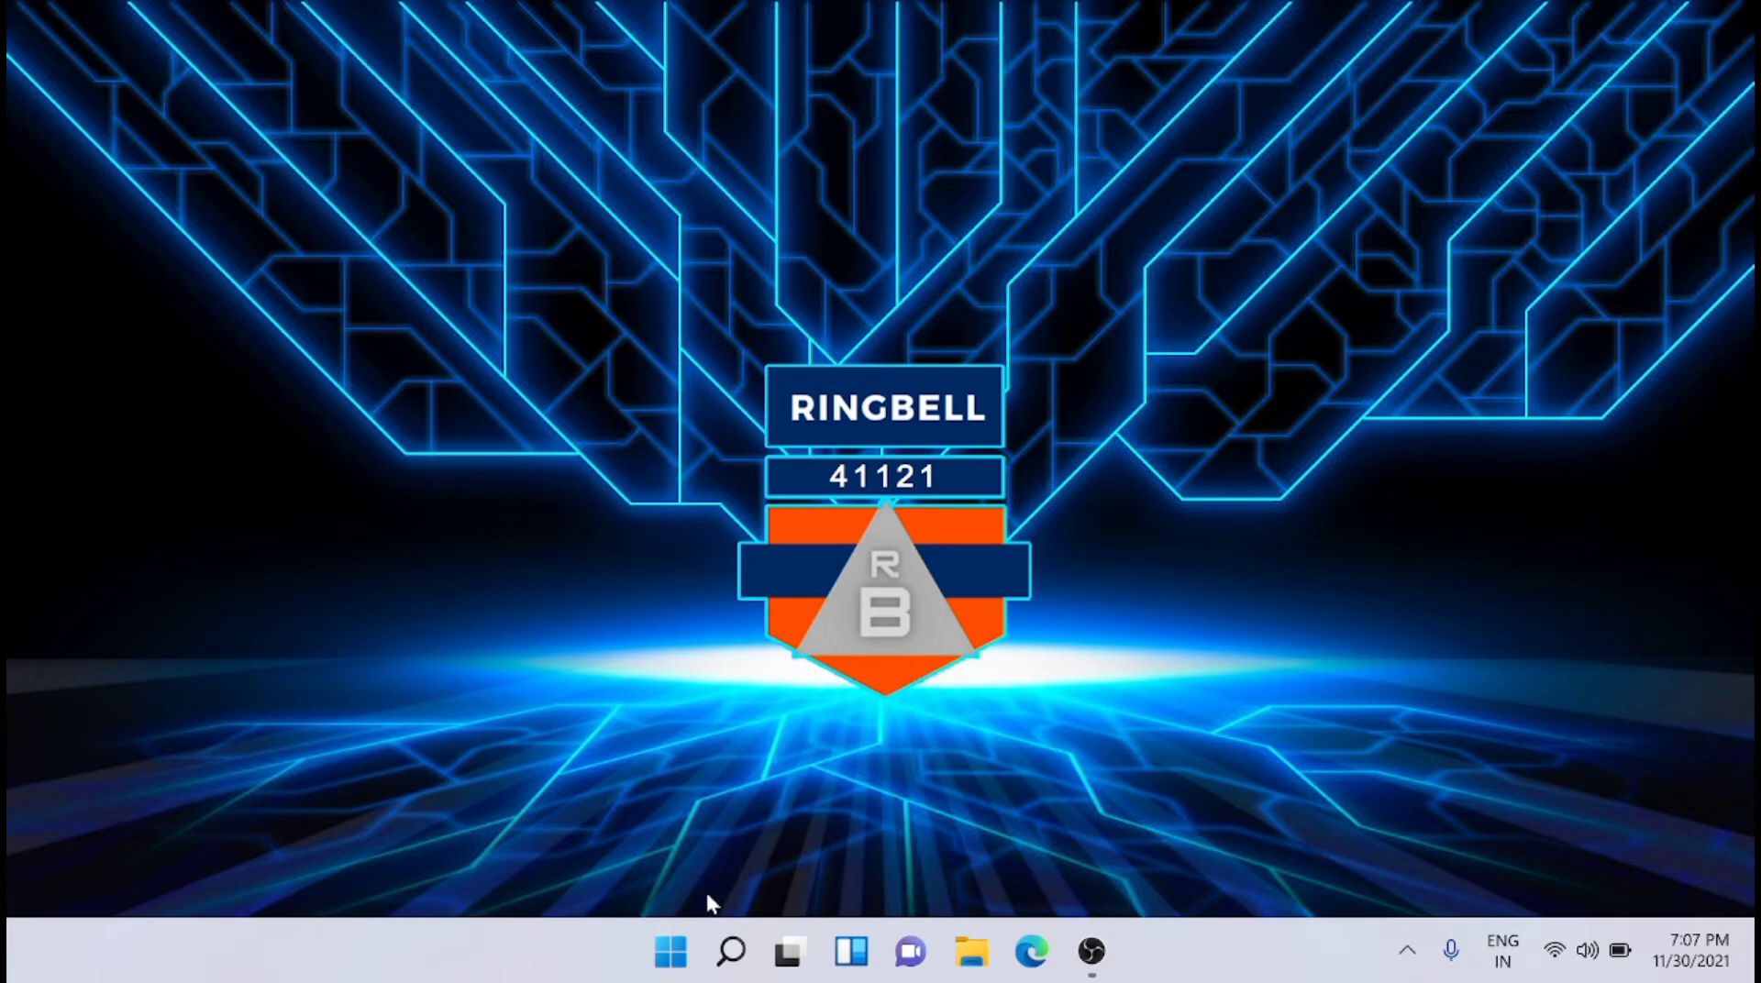
Launch Settings from Start and go to the Accessibility page
{"action": "left_click", "coordinate": [672, 951]}
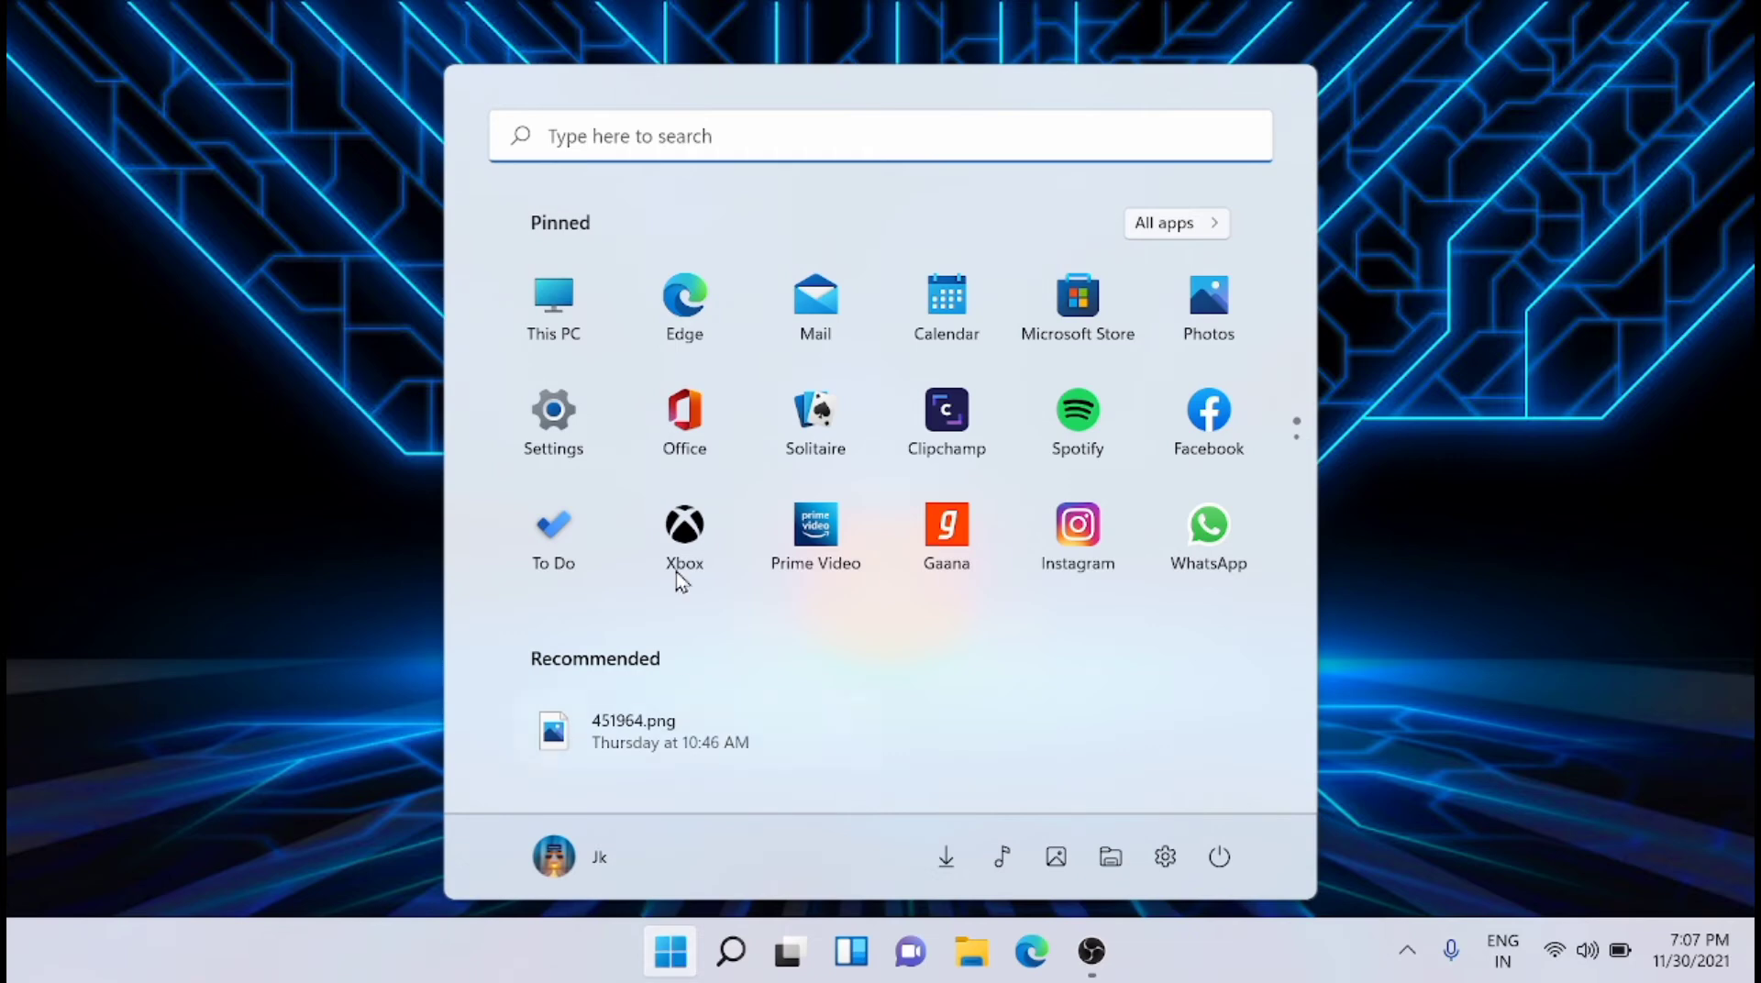
{"action": "left_click", "coordinate": [557, 435]}
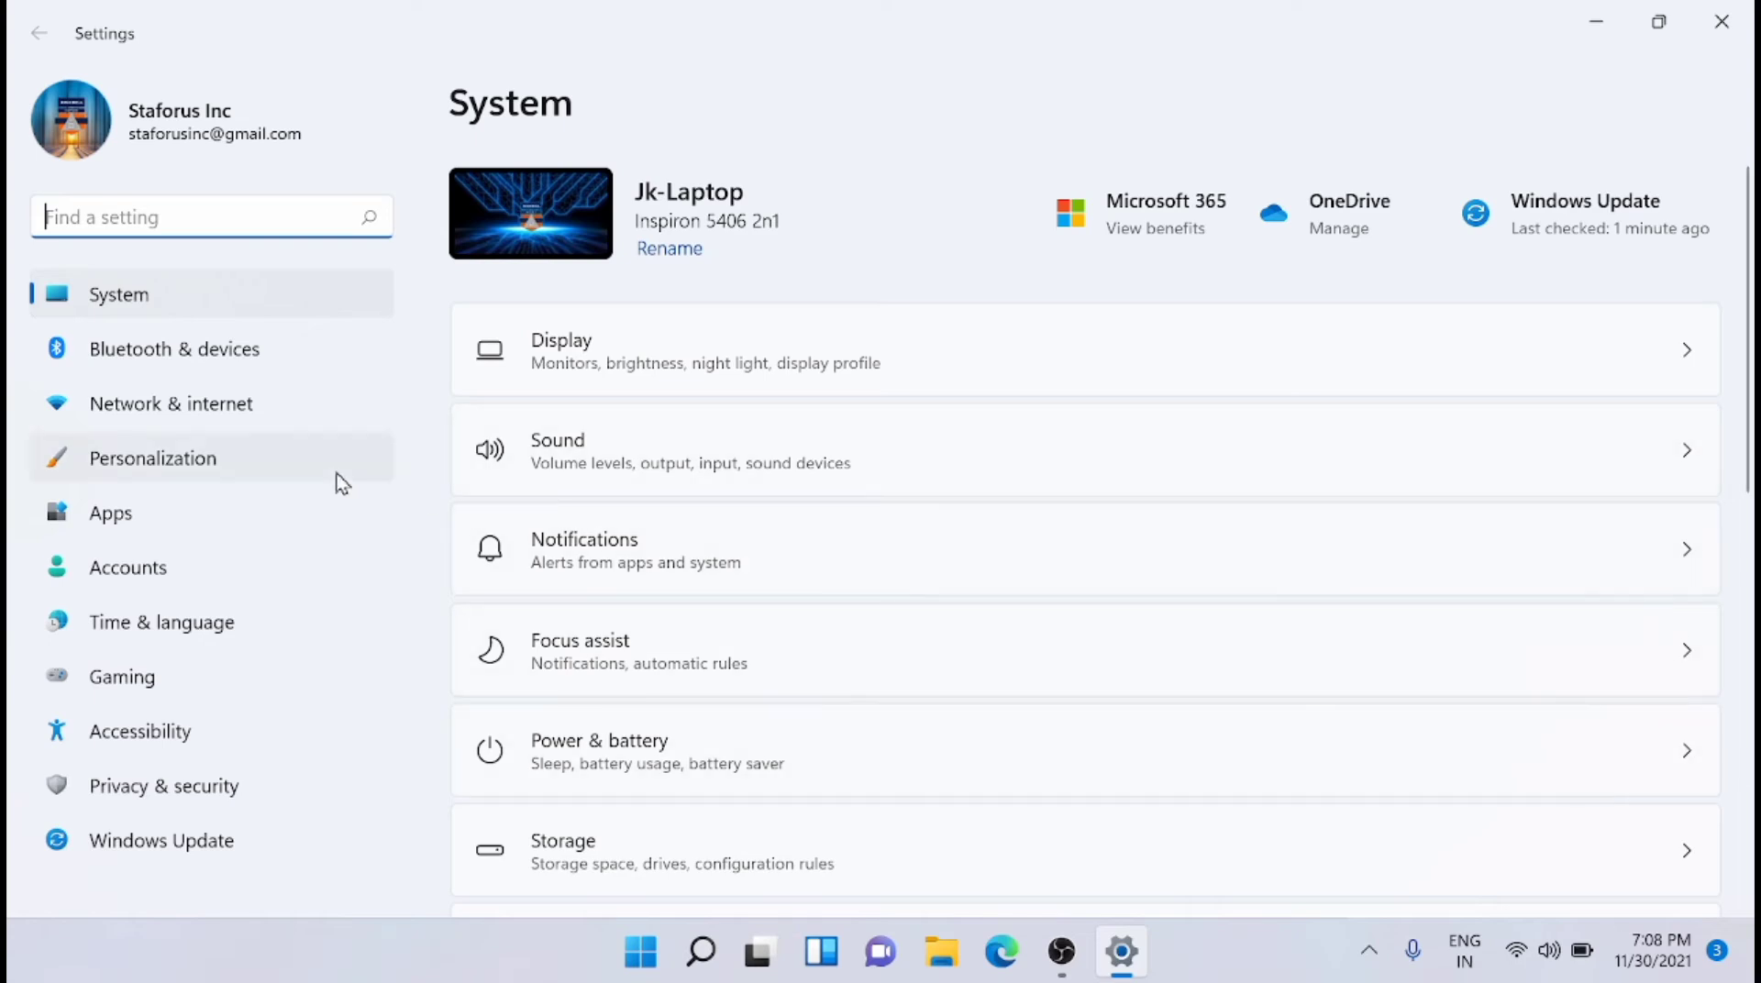
{"action": "left_click", "coordinate": [222, 744]}
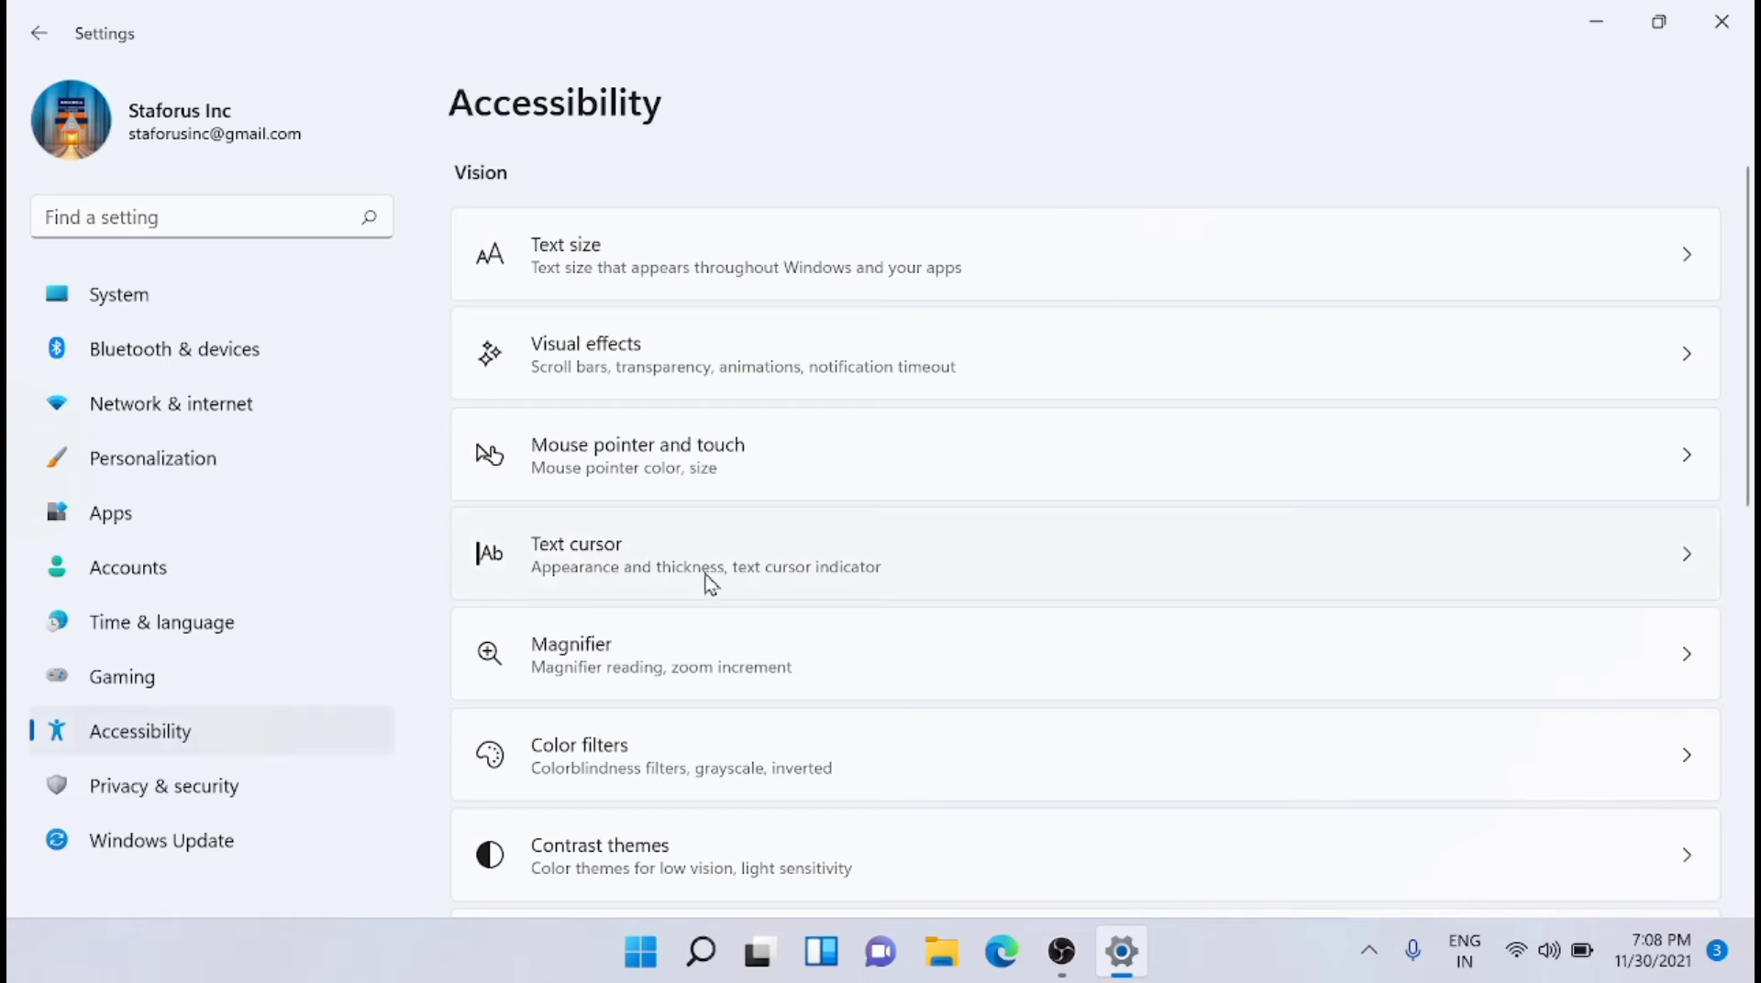
Go to Color filters and switch the Color filters toggle On
{"action": "left_click", "coordinate": [881, 781]}
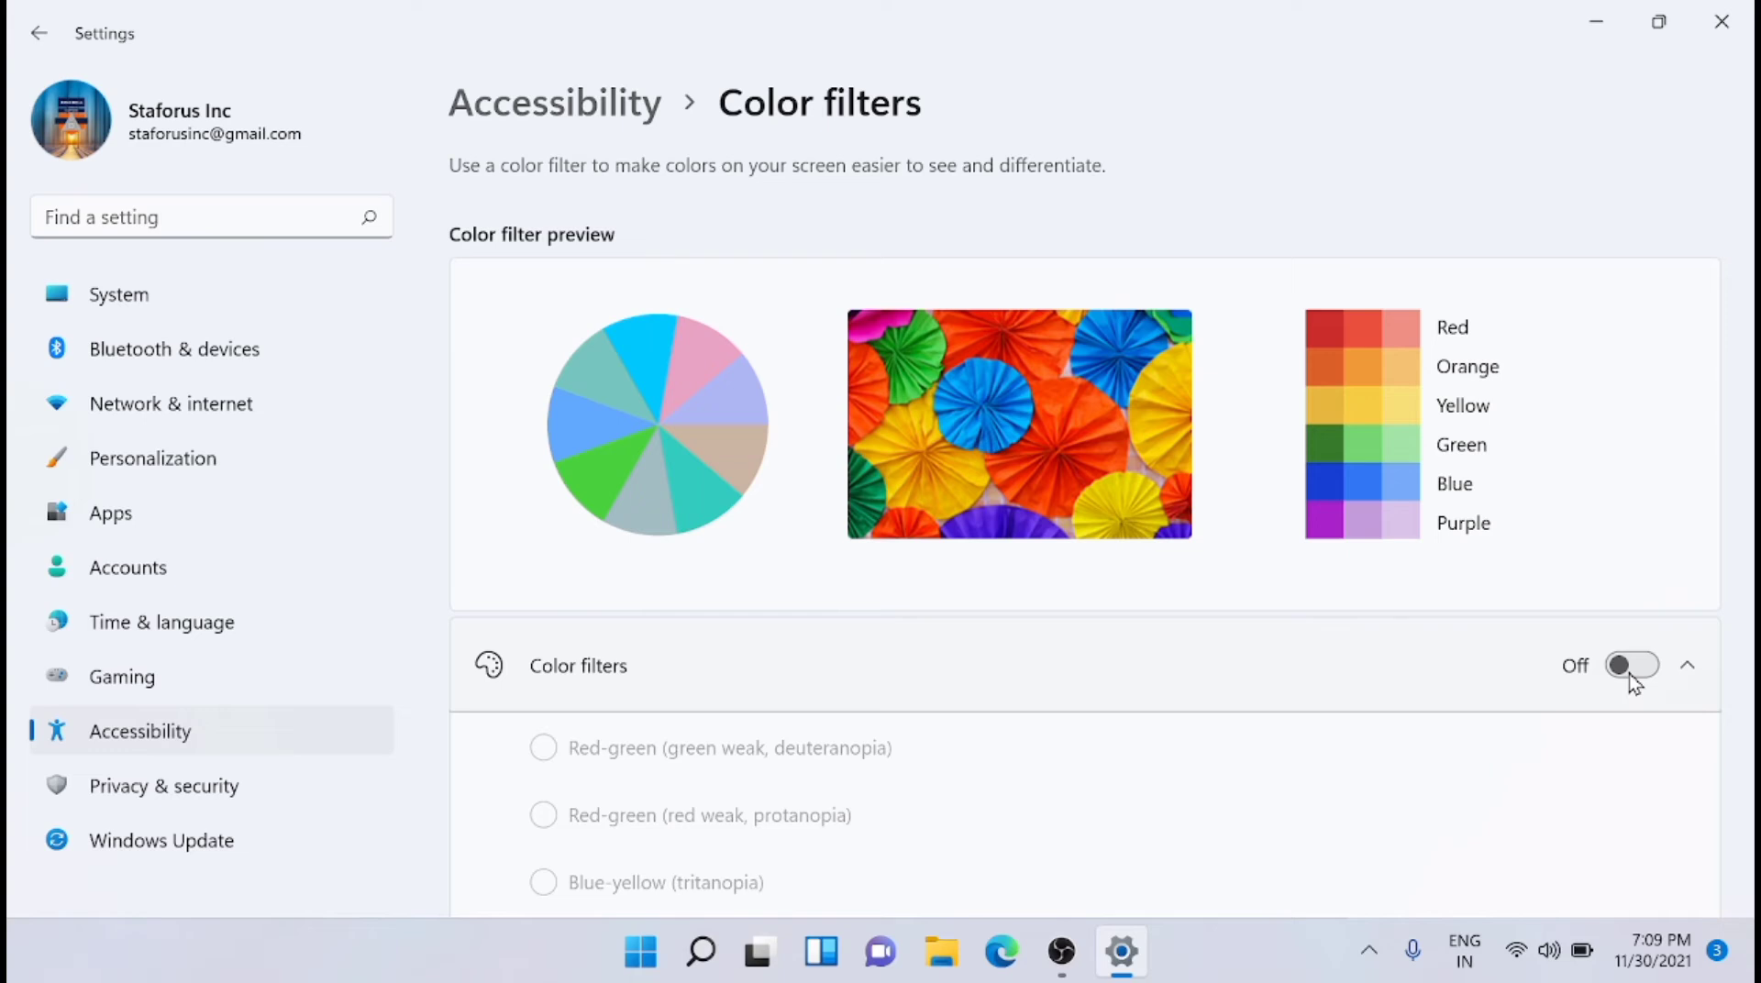
{"action": "left_click", "coordinate": [1629, 673]}
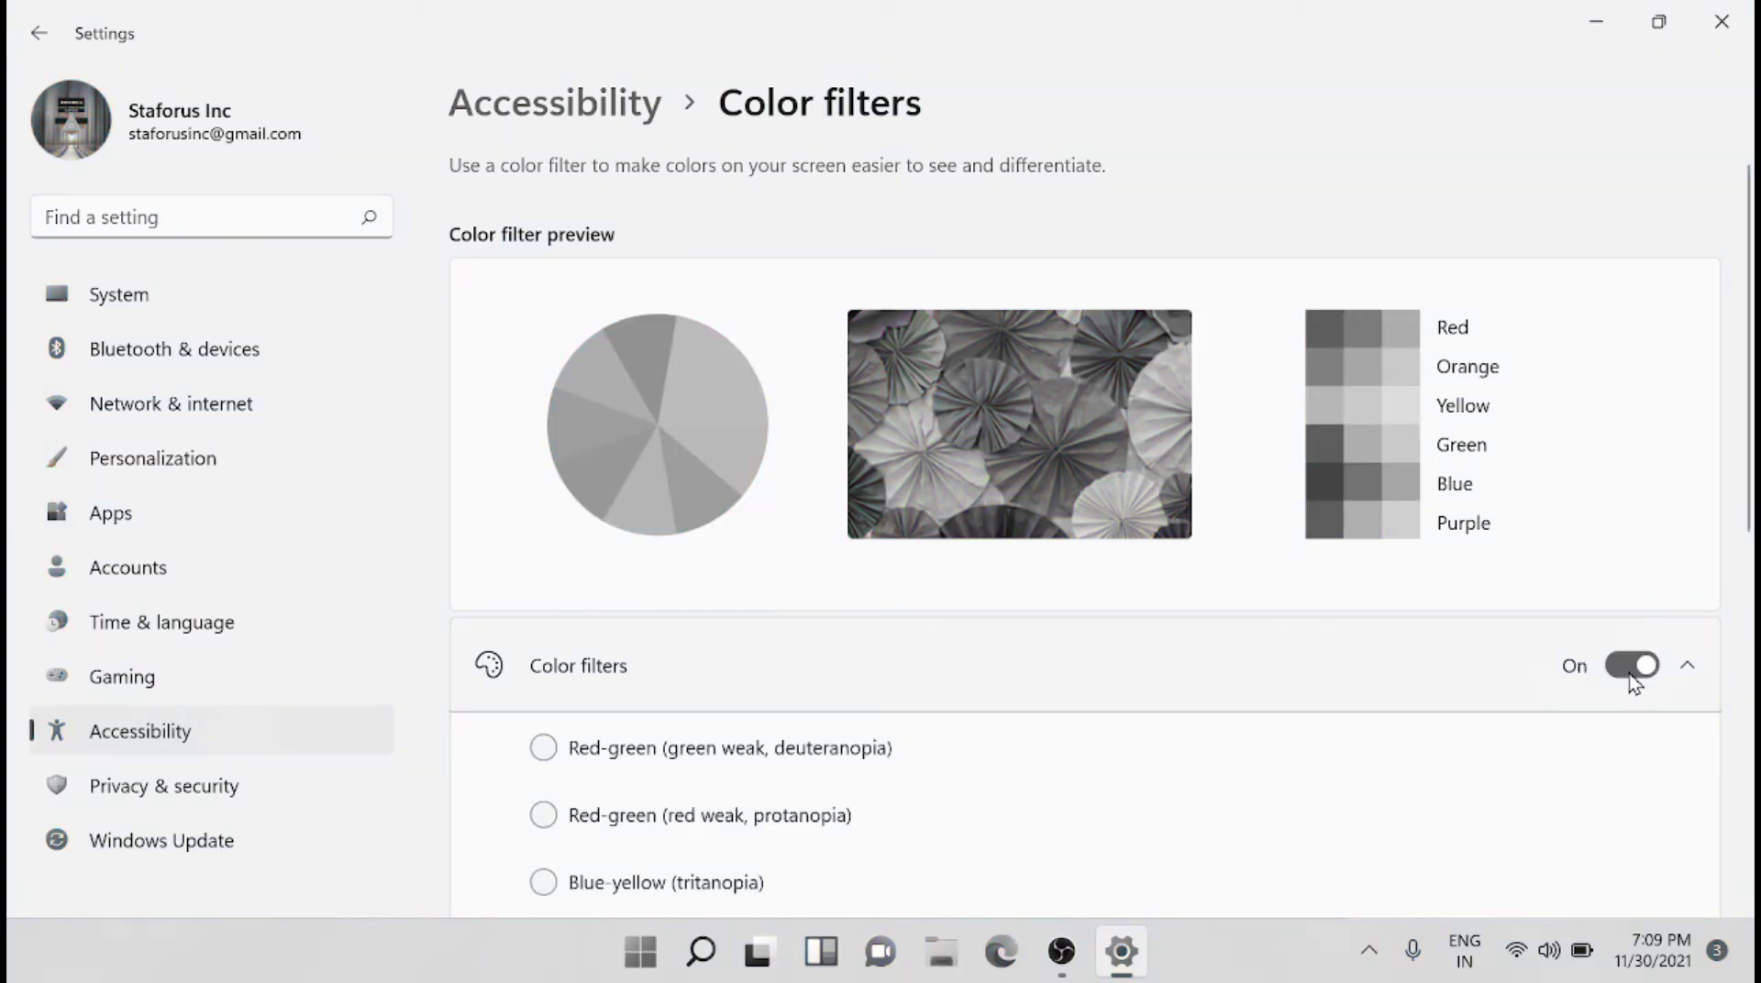
{"action": "scroll", "coordinate": [1749, 684], "scroll_direction": "down", "scroll_amount": 3}
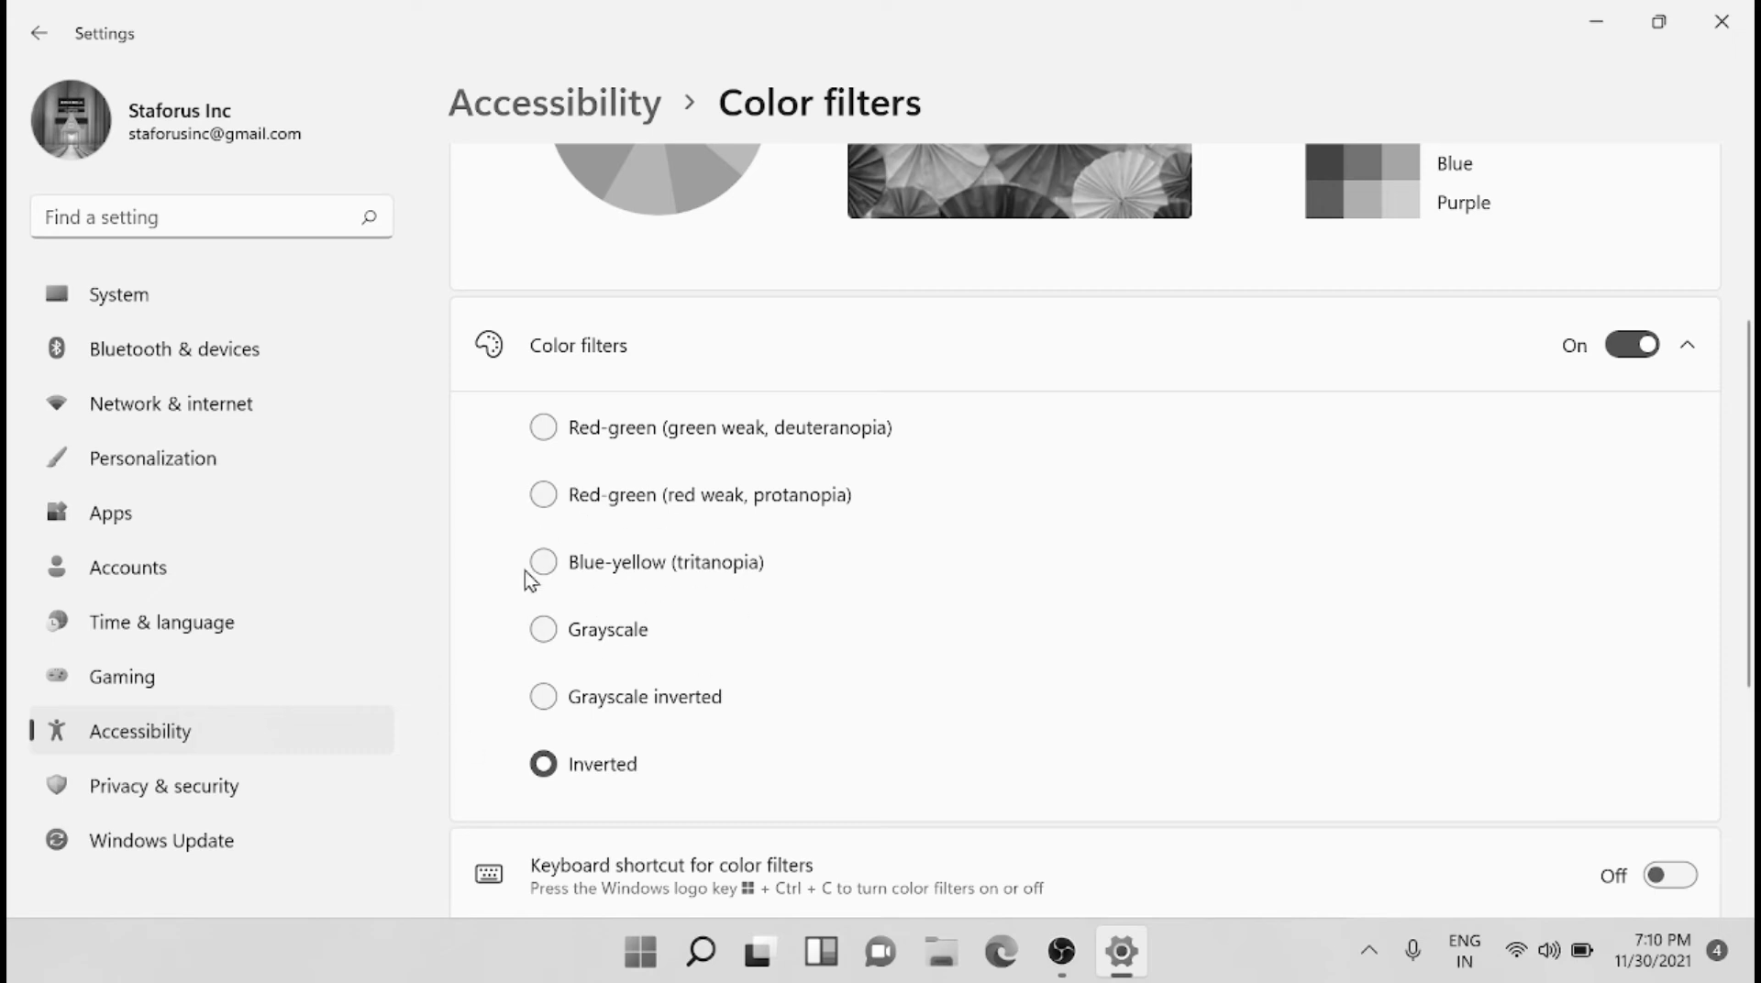
Select Red-green deuteranopia, then Blue-yellow tritanopia, and close Settings to view the desktop
{"action": "left_click", "coordinate": [548, 434]}
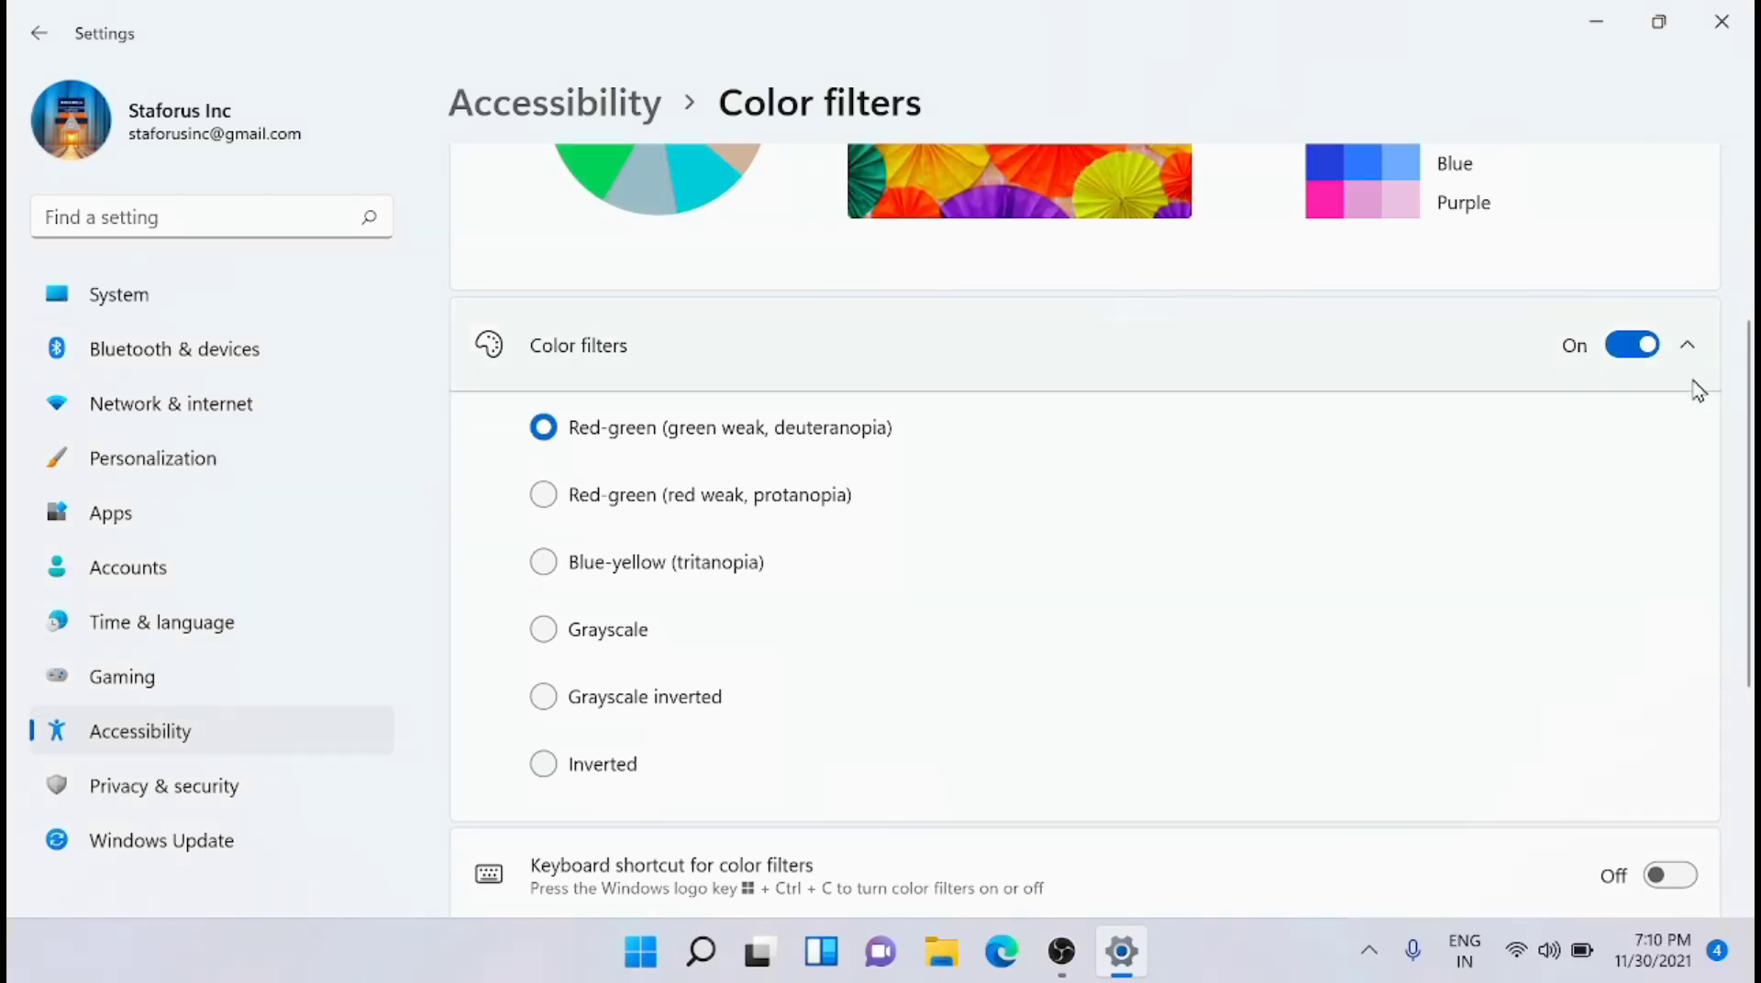
{"action": "scroll", "coordinate": [1087, 531], "scroll_direction": "up", "scroll_amount": 3}
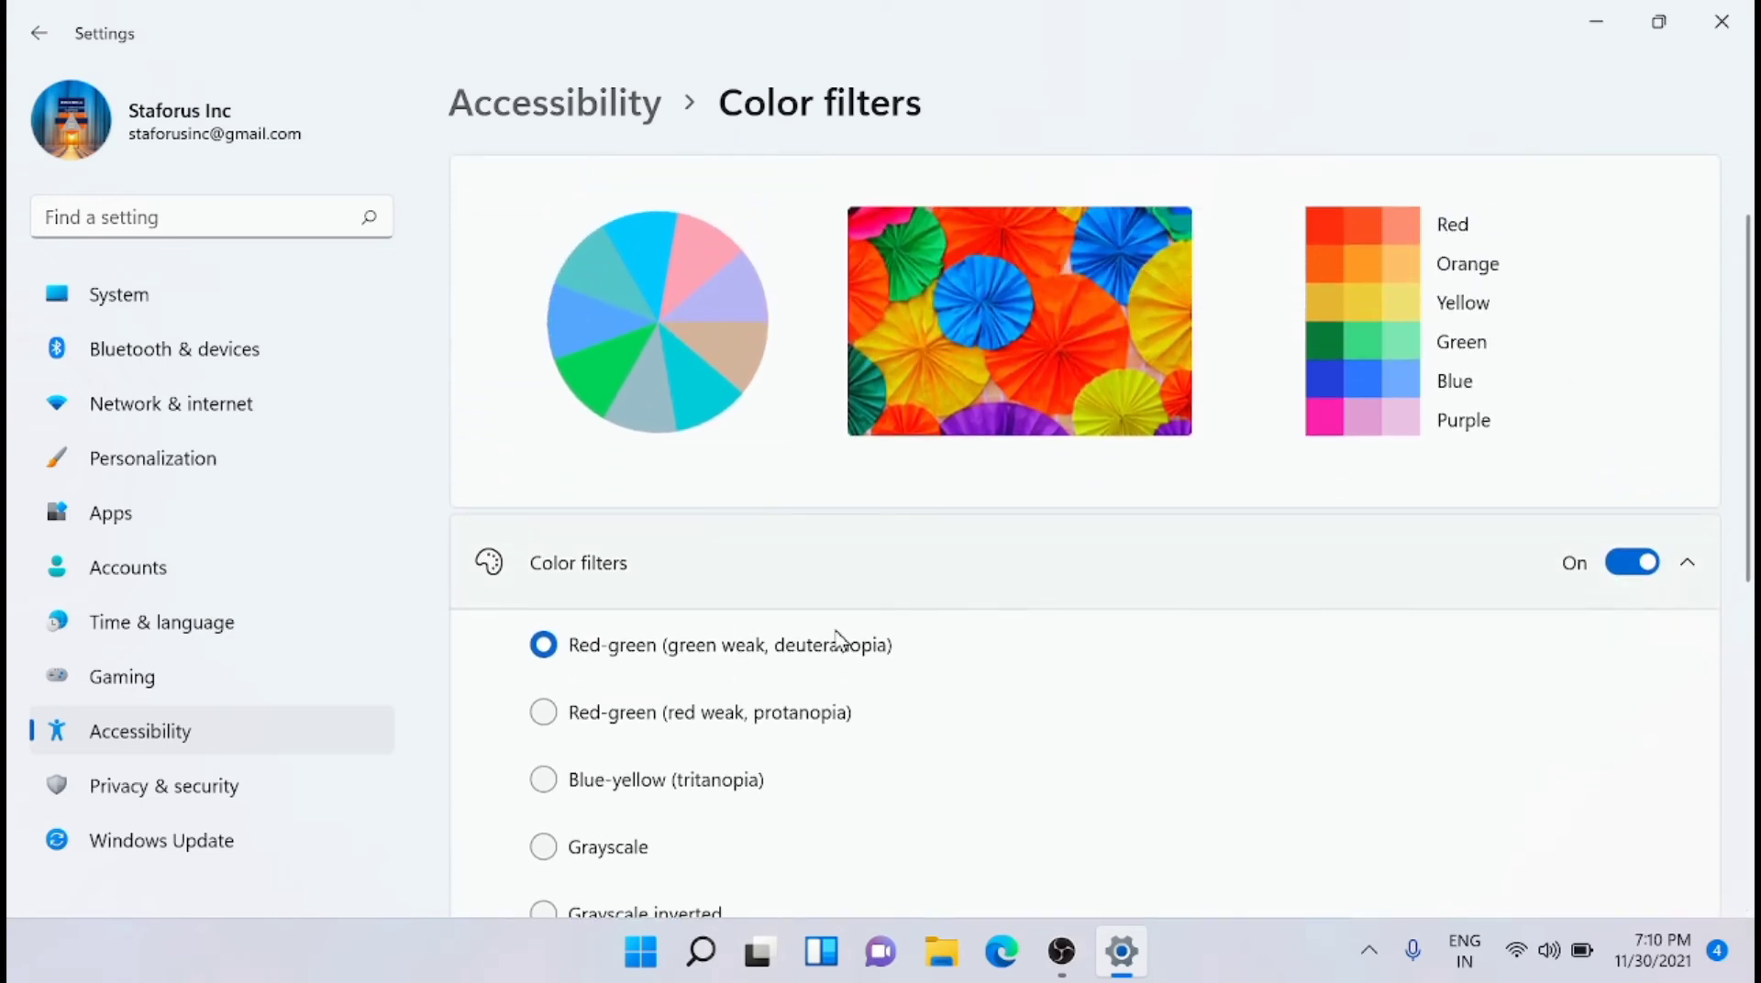
{"action": "left_click", "coordinate": [666, 780]}
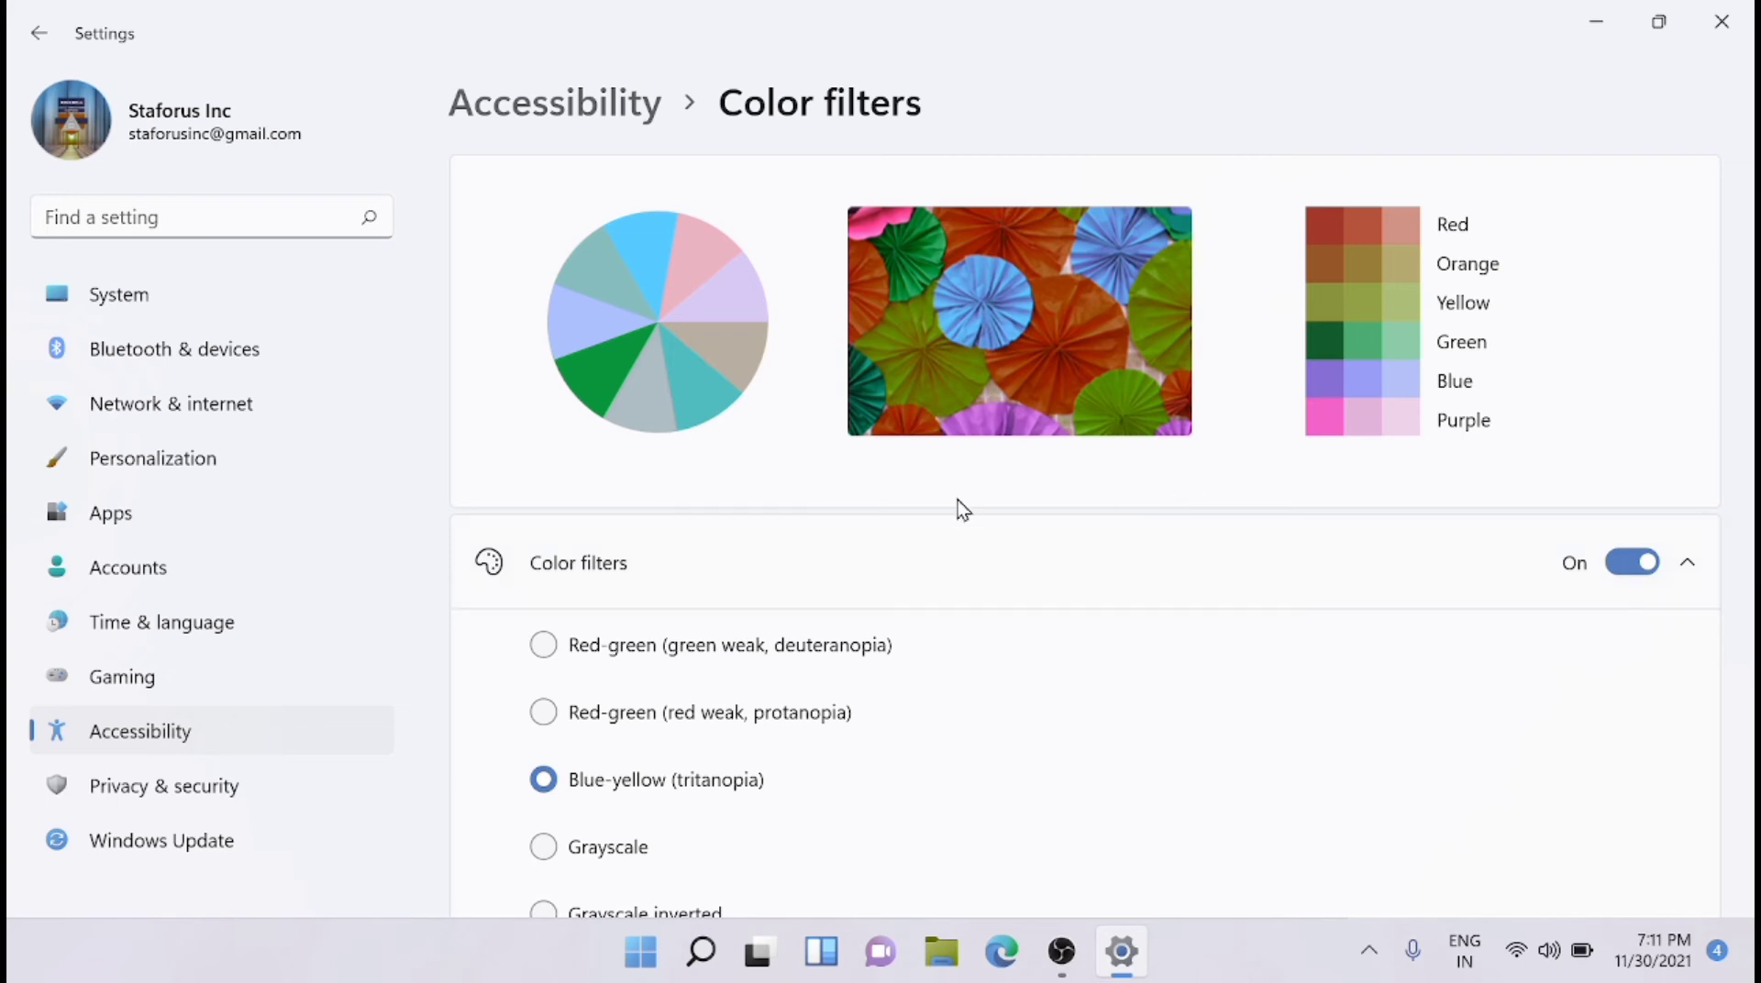
{"action": "scroll", "coordinate": [1750, 440], "scroll_direction": "down", "scroll_amount": 3}
{"action": "scroll", "coordinate": [1751, 440], "scroll_direction": "down", "scroll_amount": 3}
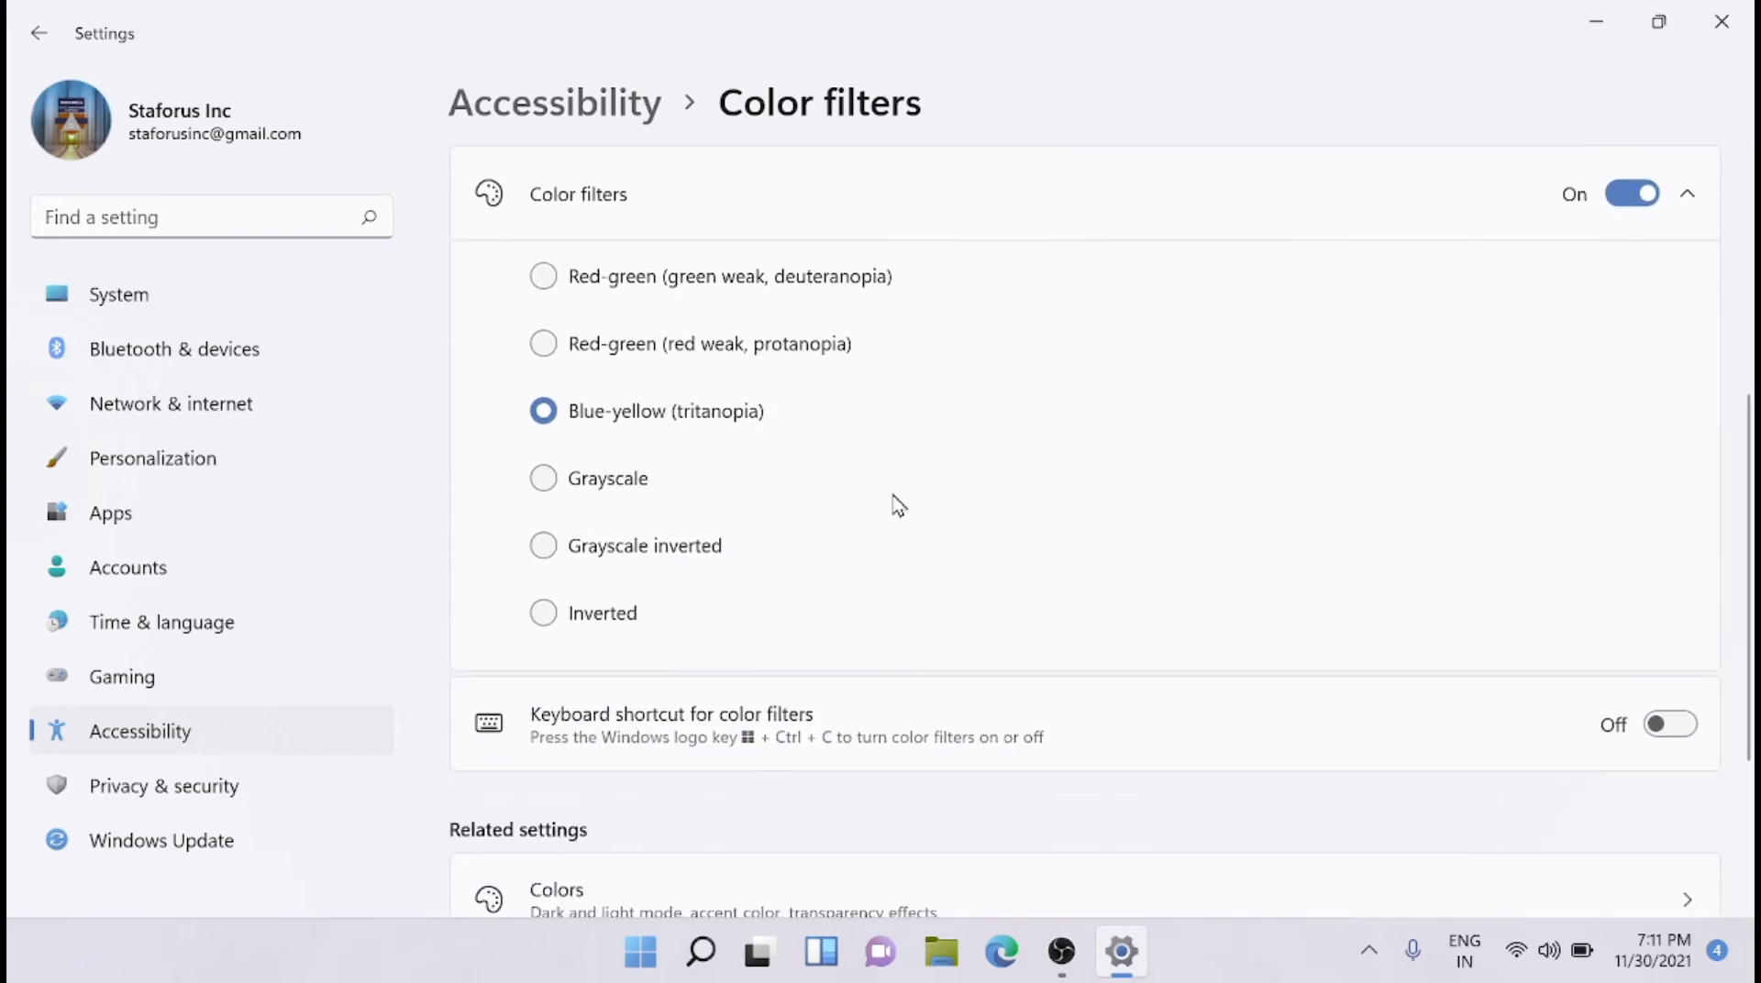
{"action": "key", "text": "alt+F4"}
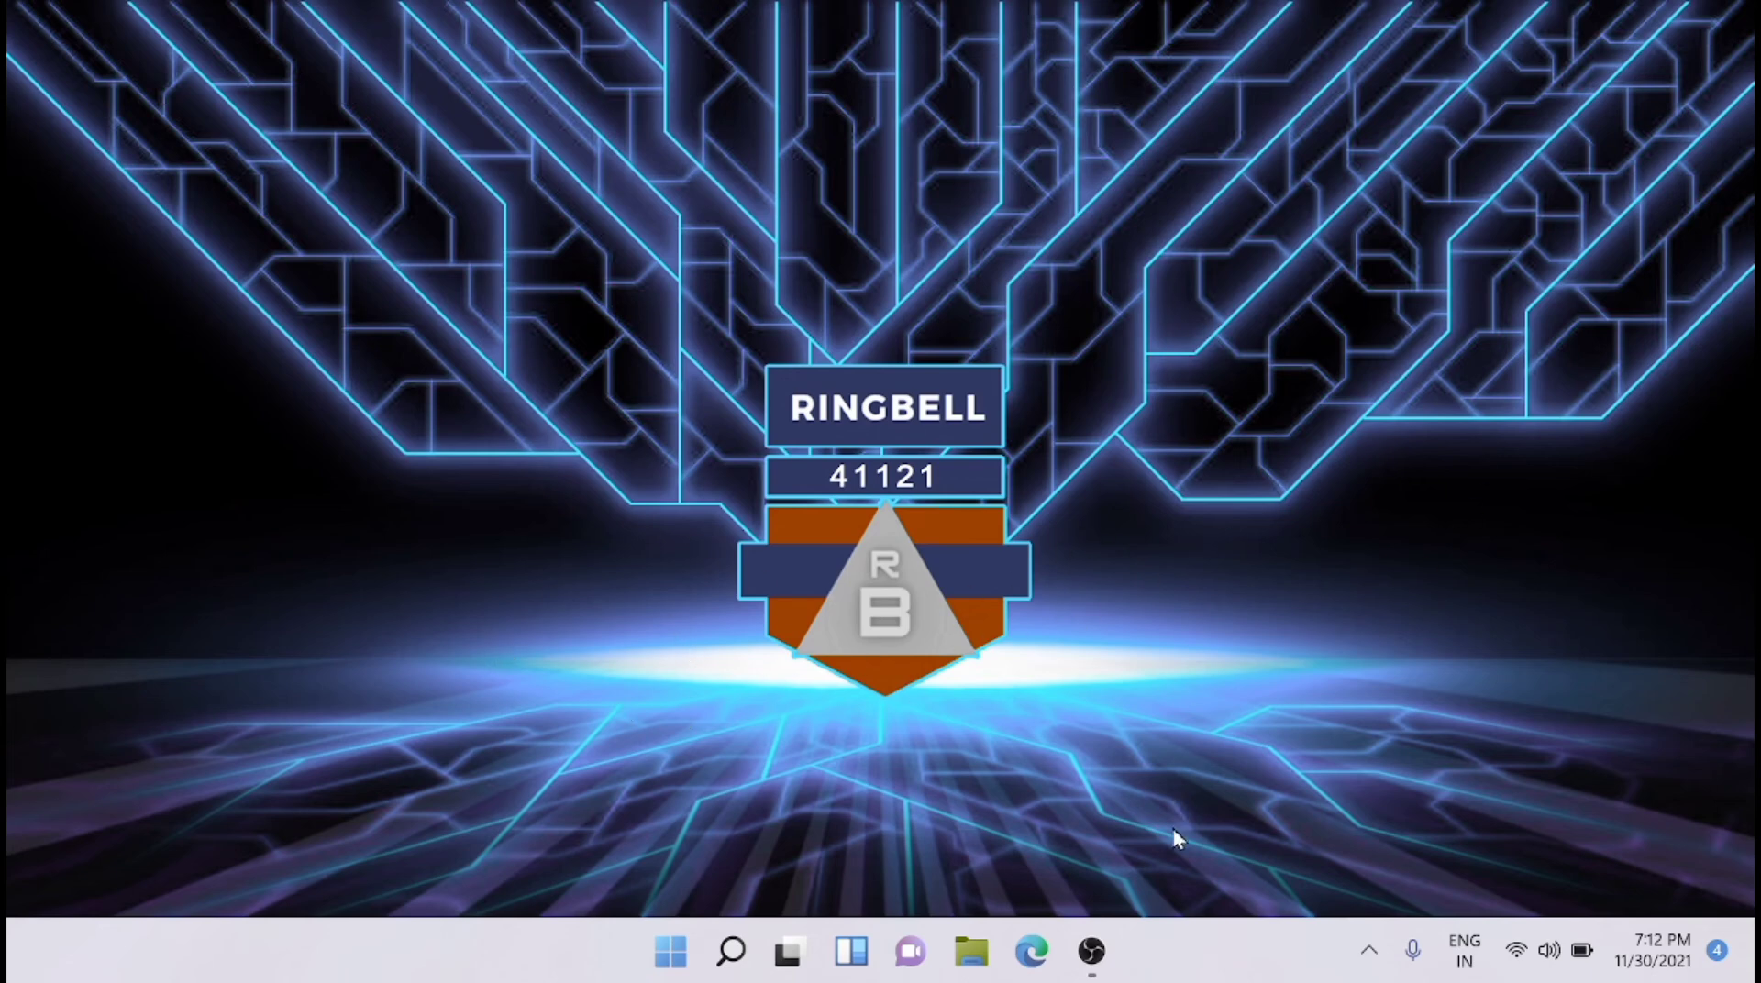
Relaunch Settings, reselect Red-green deuteranopia and minimise Settings to the desktop
{"action": "left_click", "coordinate": [669, 950]}
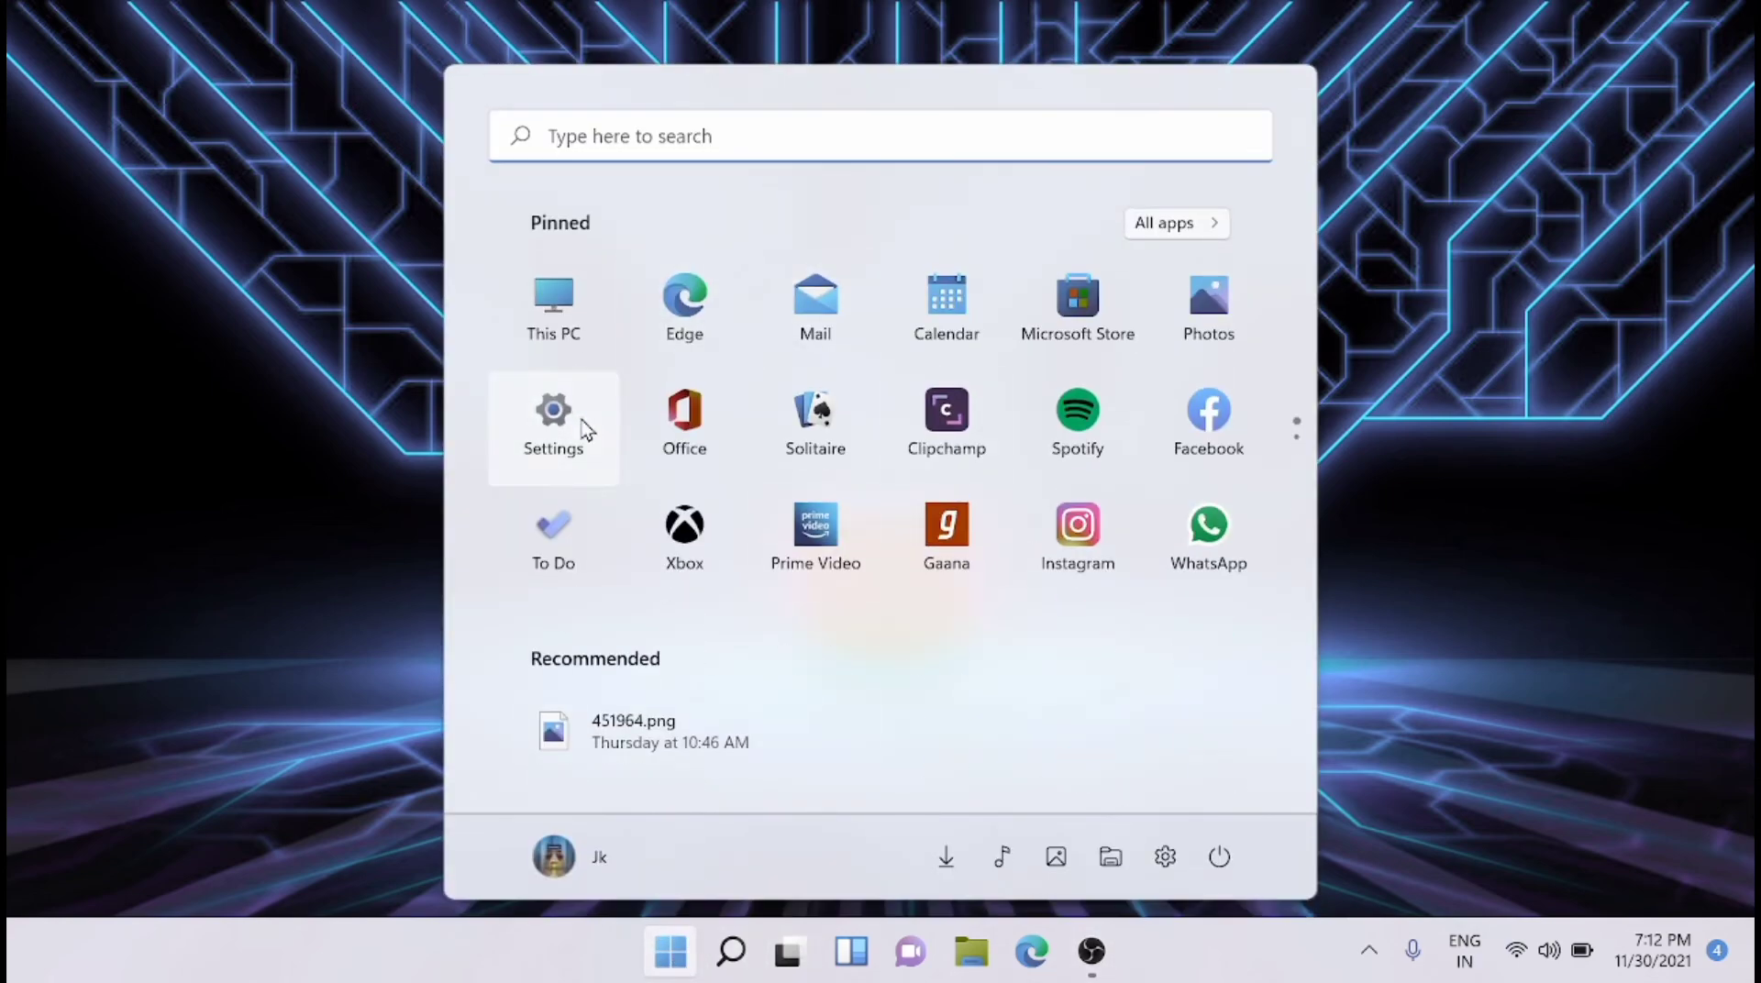
{"action": "left_click", "coordinate": [582, 428]}
{"action": "left_click", "coordinate": [544, 753]}
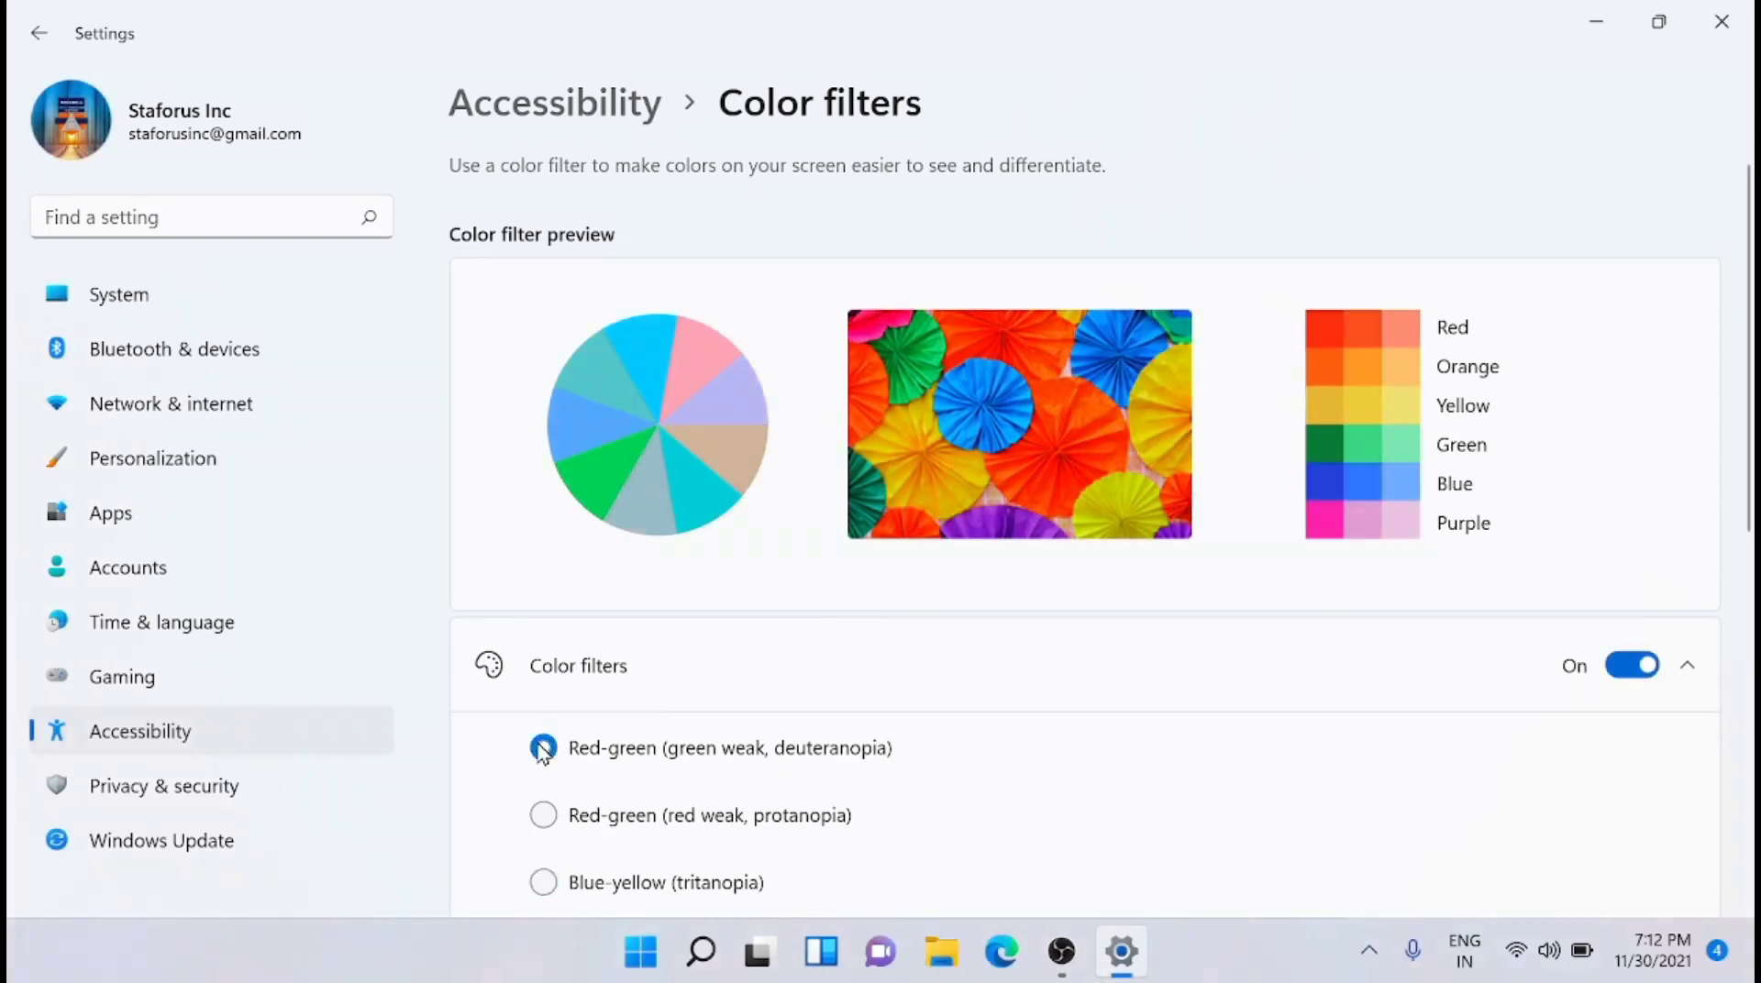
{"action": "left_click", "coordinate": [1600, 27]}
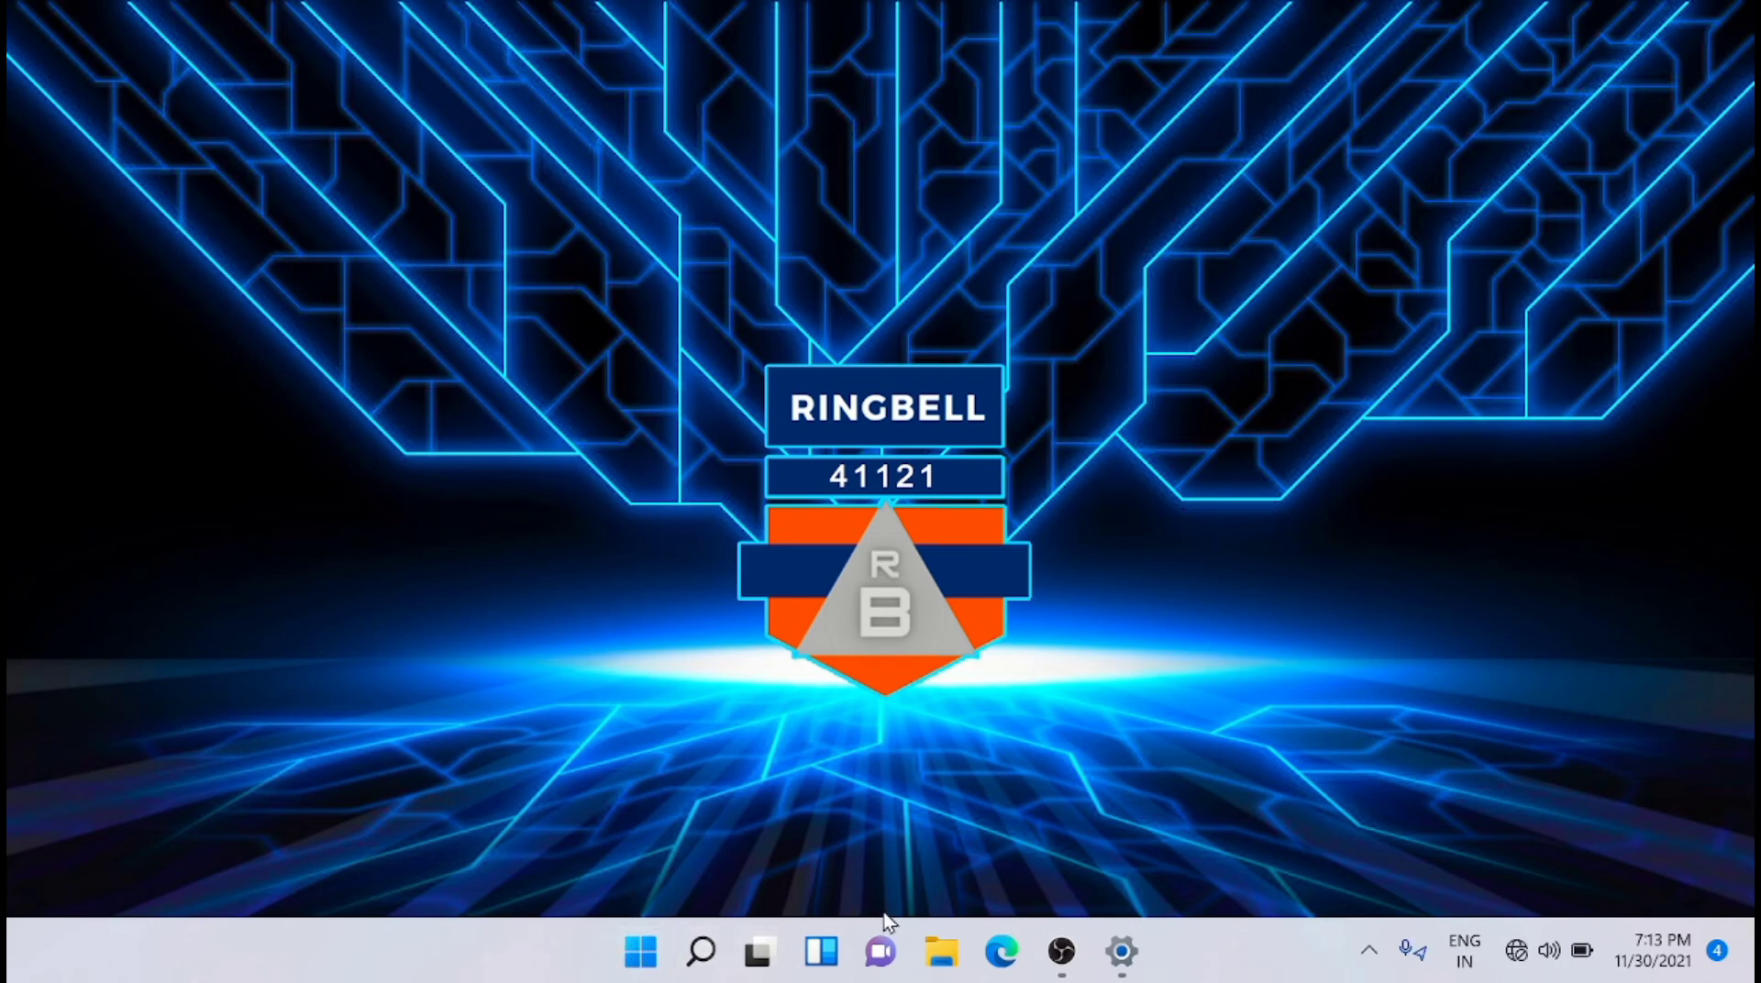
Bring up File Explorer, restore Settings and select the Grayscale filter
{"action": "left_click", "coordinate": [946, 960]}
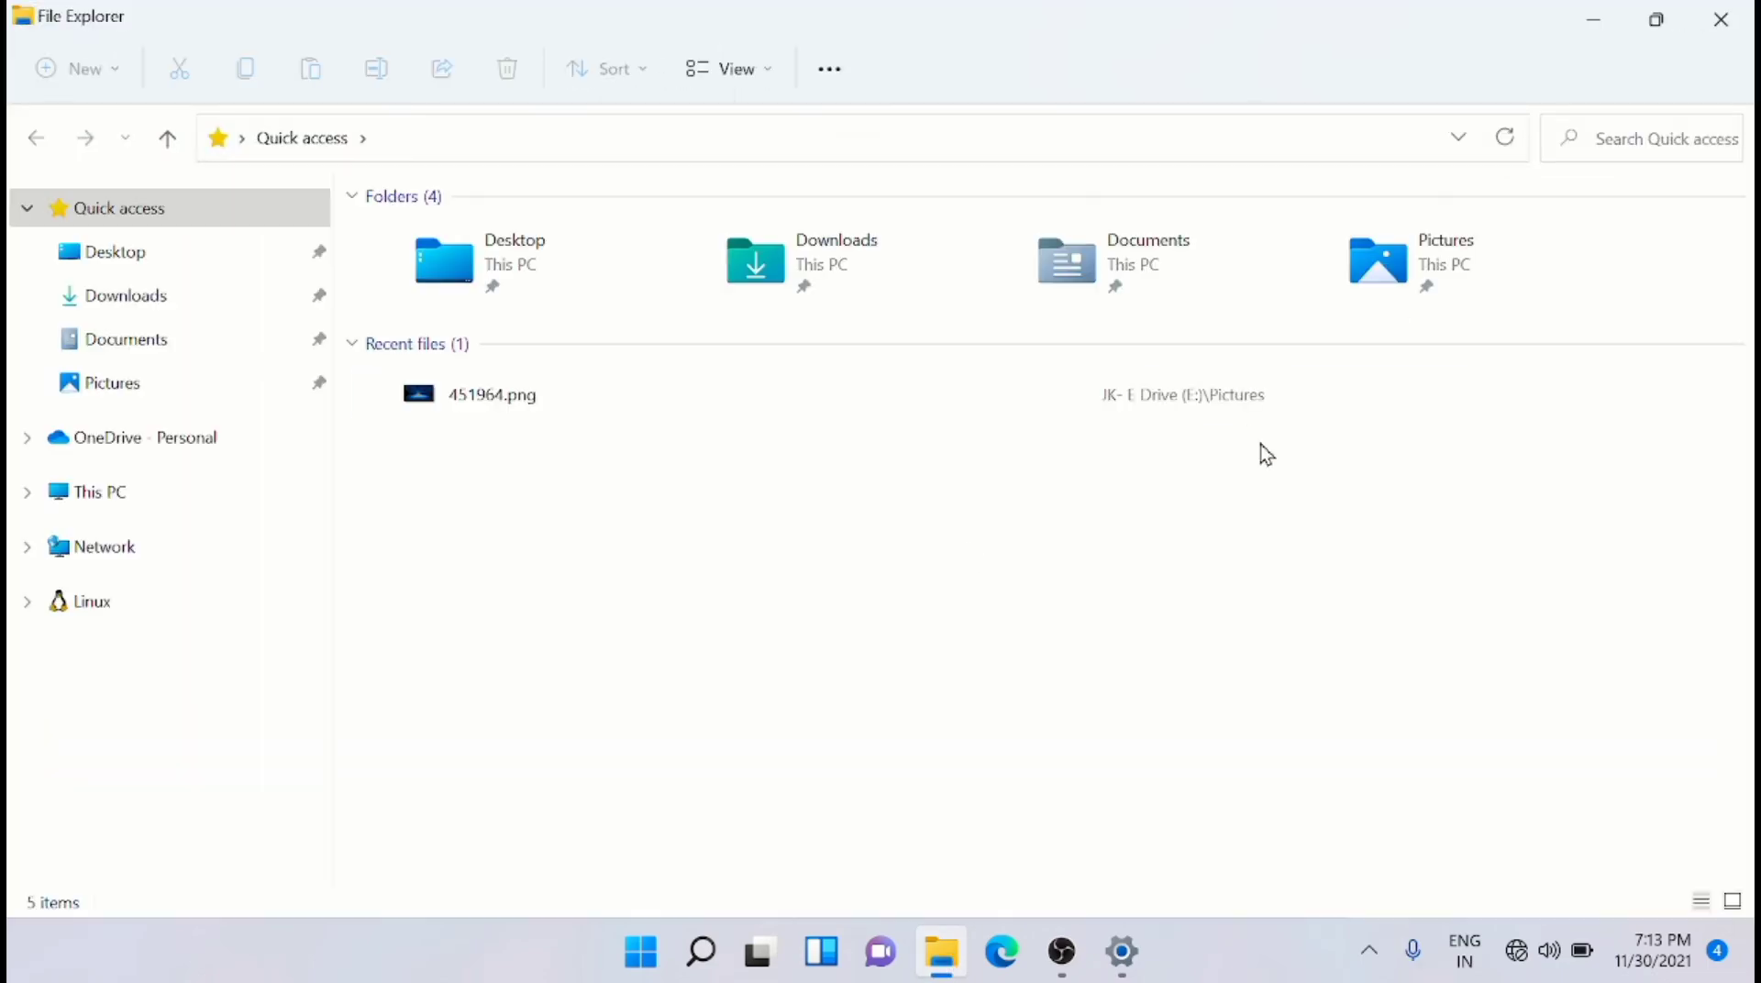
{"action": "left_click", "coordinate": [1122, 951]}
{"action": "scroll", "coordinate": [1560, 610], "scroll_direction": "down", "scroll_amount": 3}
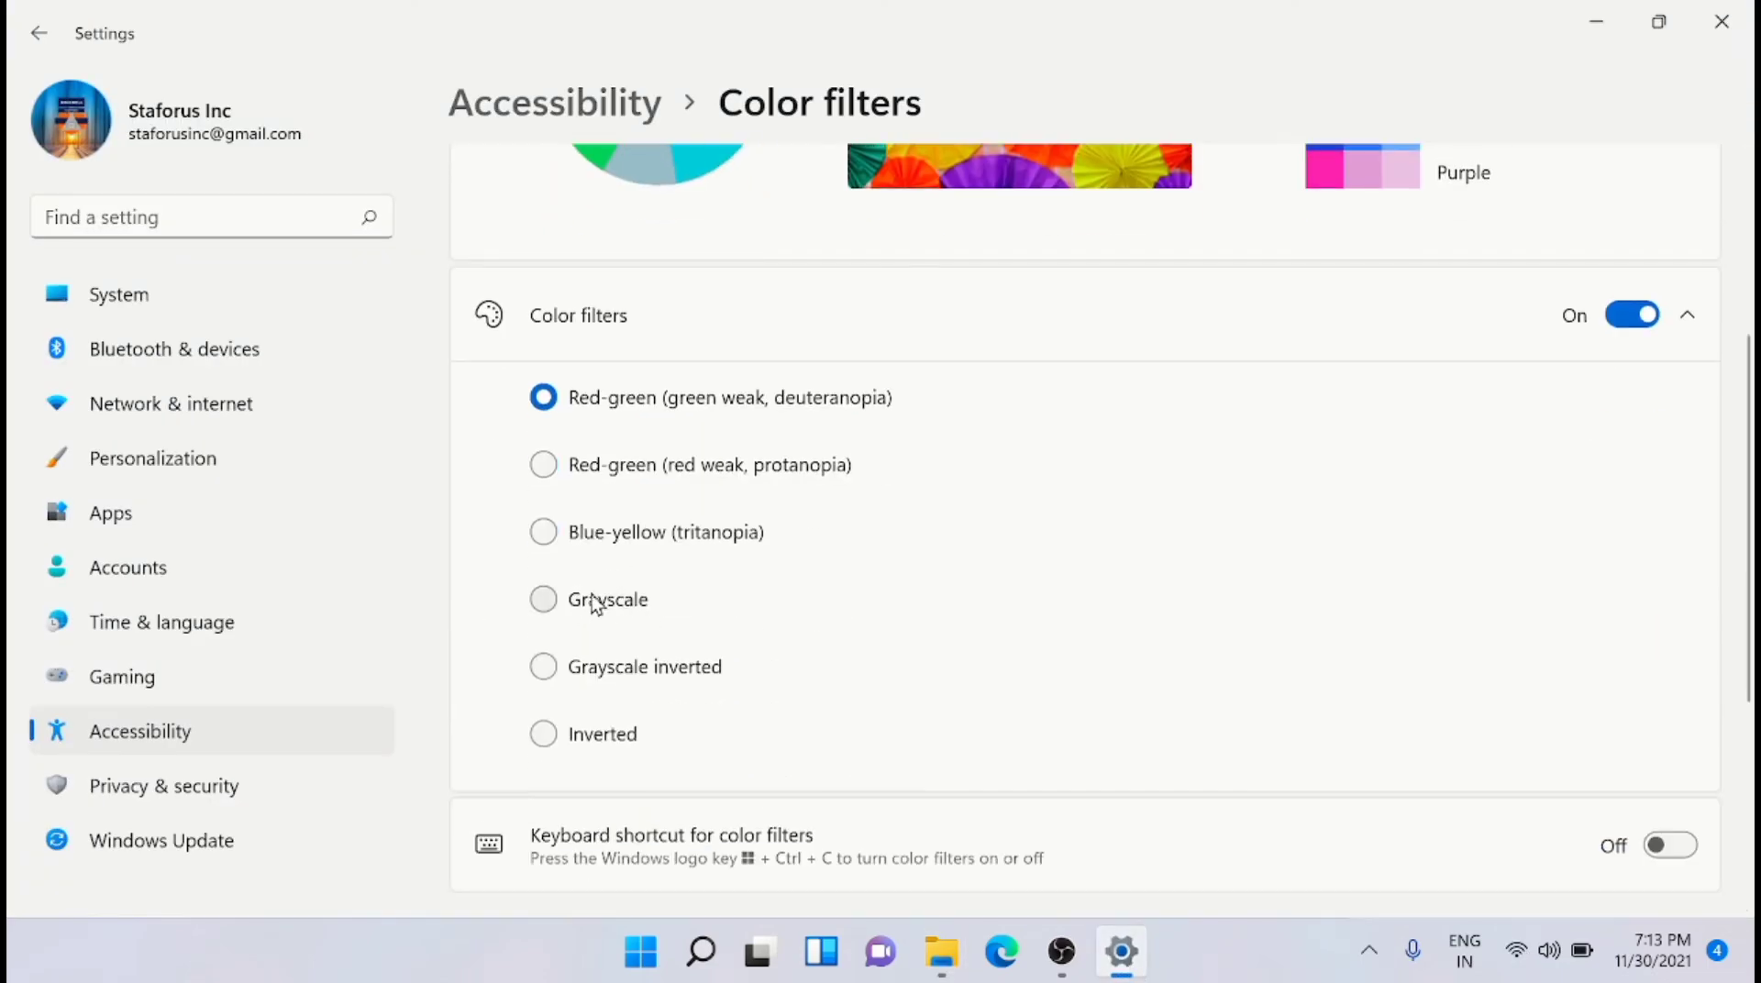
{"action": "left_click", "coordinate": [542, 601]}
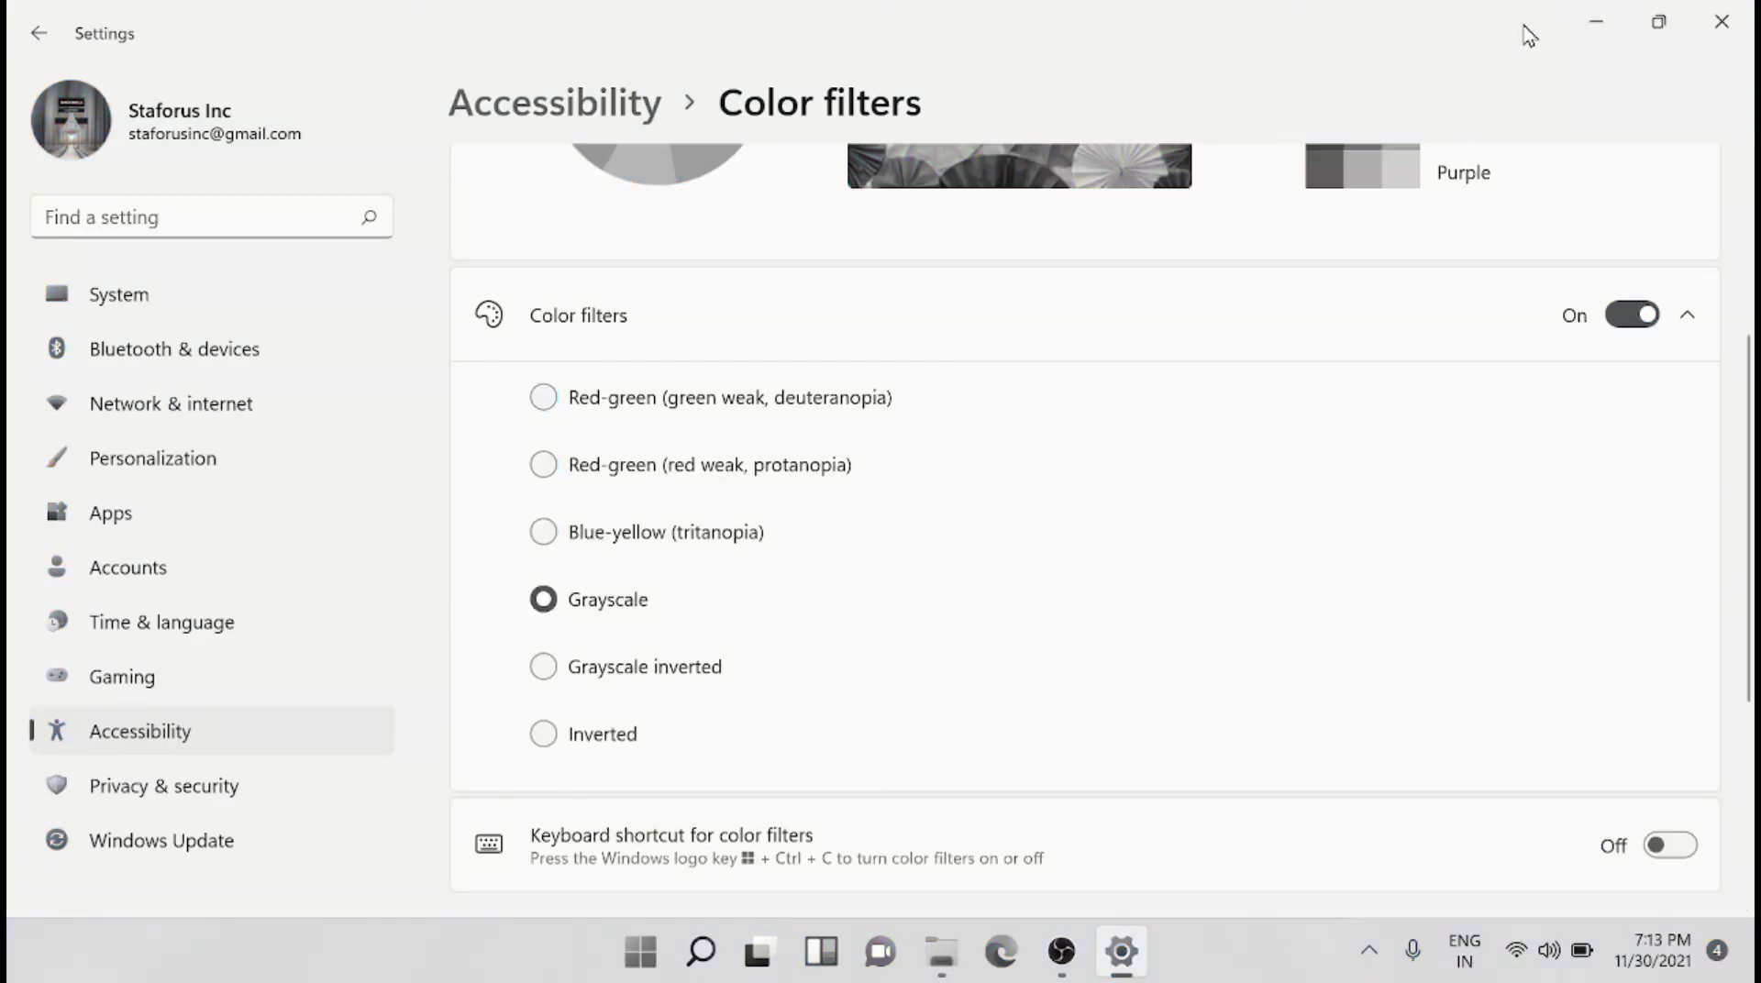
Minimise Settings and File Explorer to view the grayscale desktop, then restore Settings
{"action": "left_click", "coordinate": [1593, 30]}
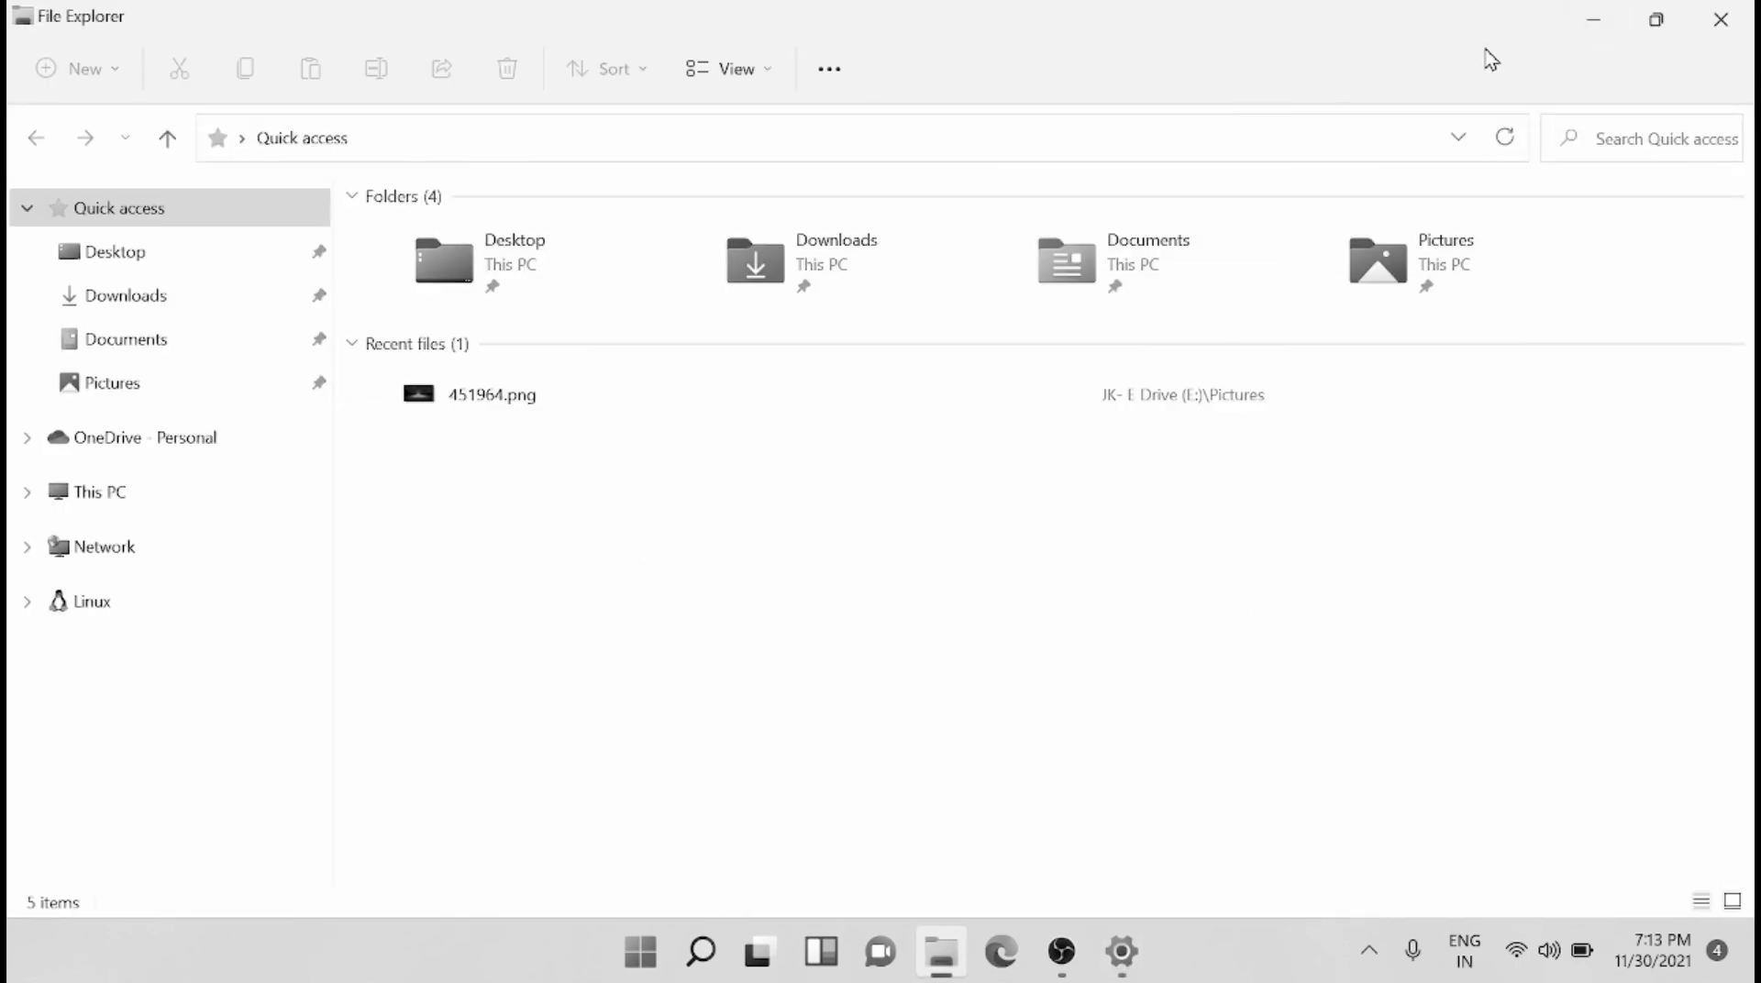
{"action": "left_click", "coordinate": [1594, 27]}
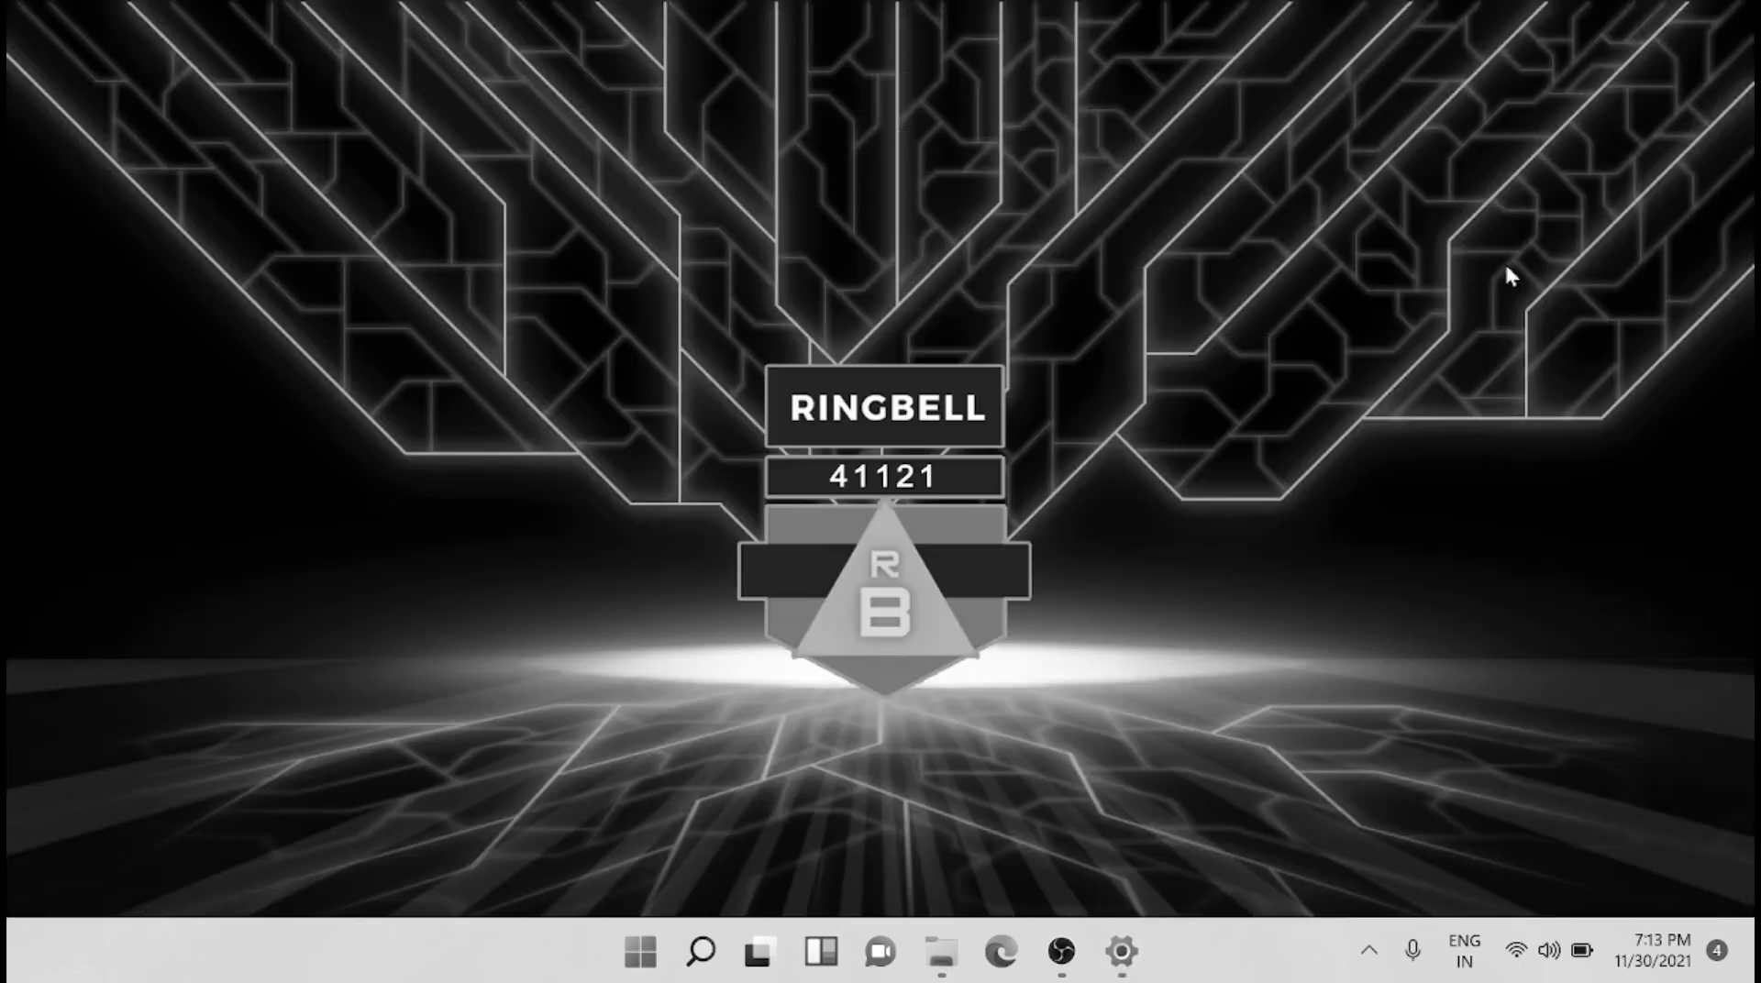
{"action": "left_click", "coordinate": [1121, 951]}
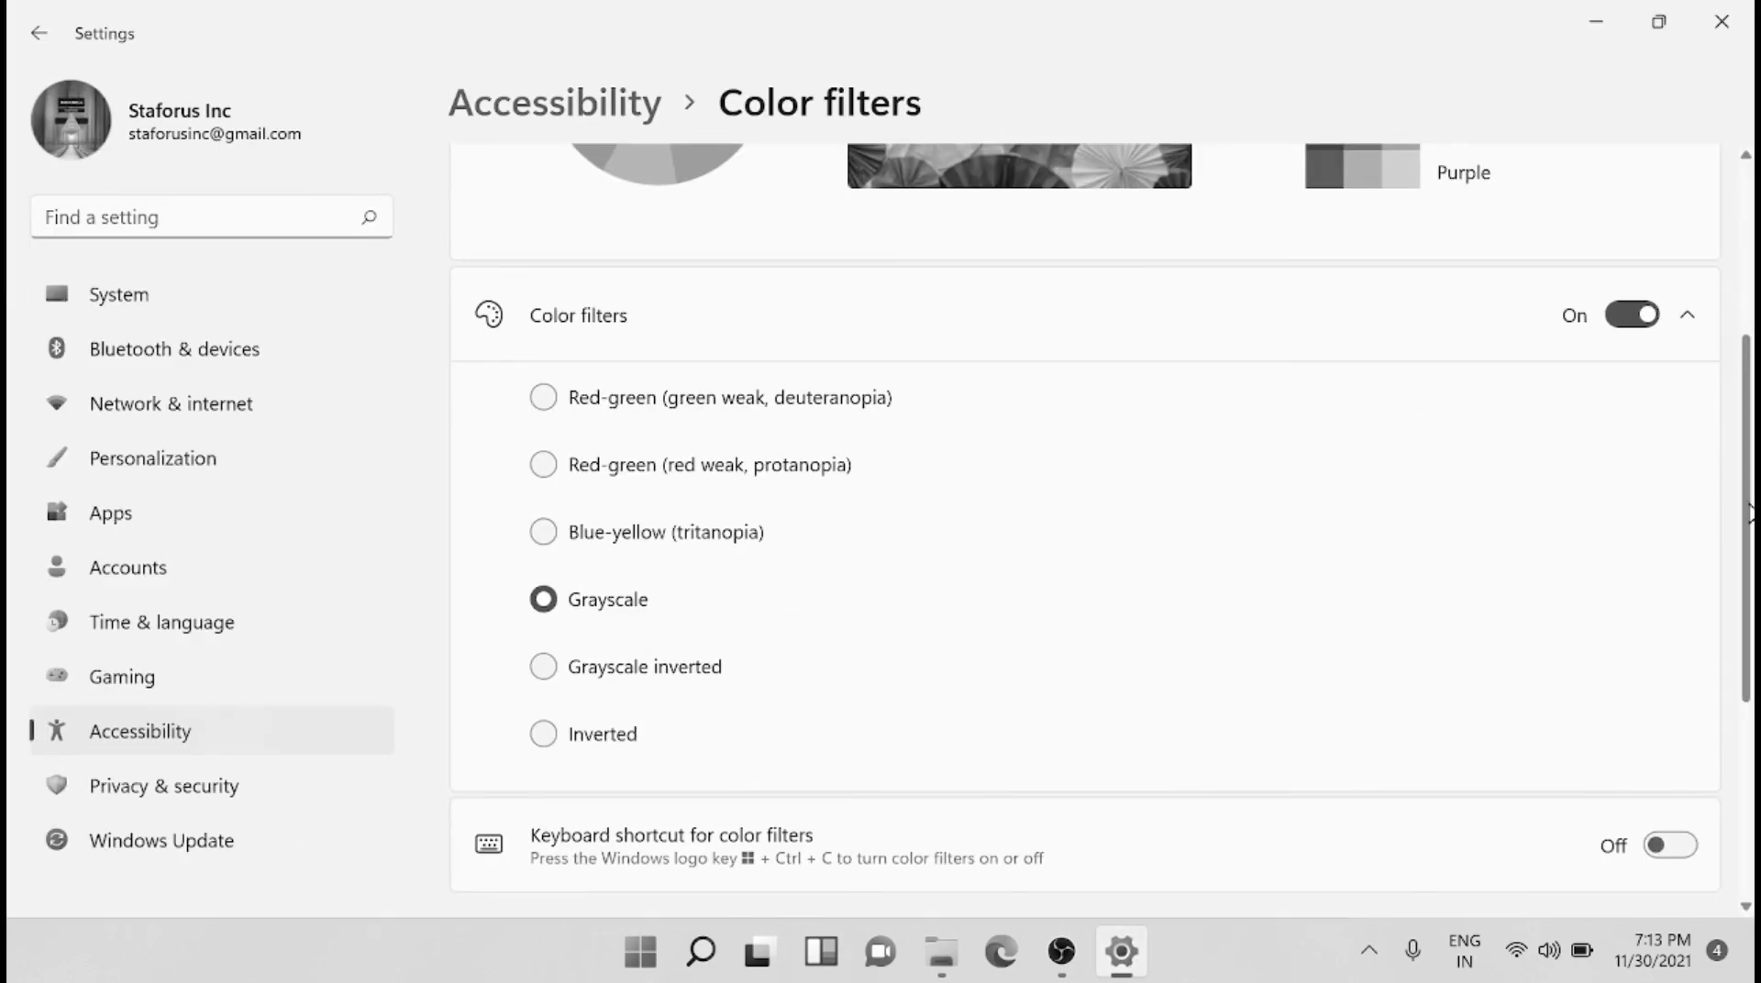
{"action": "scroll", "coordinate": [1748, 513], "scroll_direction": "up", "scroll_amount": 3}
Switch the Color filters toggle Off and close the Settings window
{"action": "left_click", "coordinate": [1645, 667]}
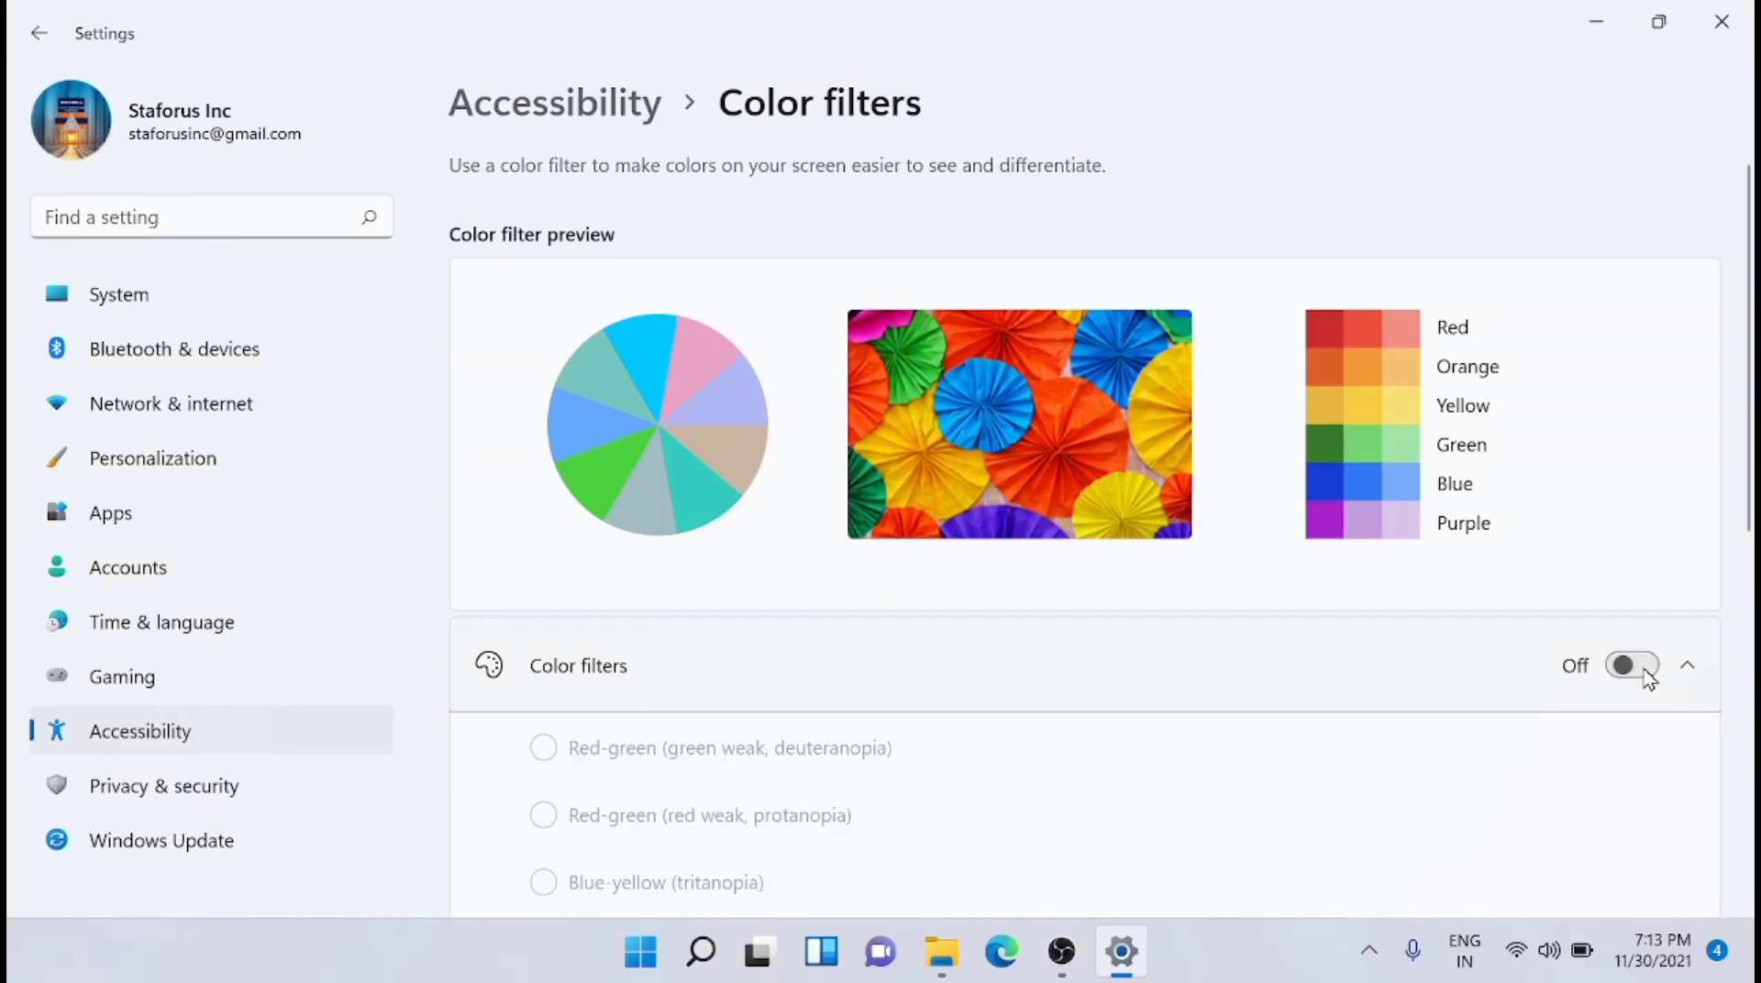
{"action": "left_click", "coordinate": [1700, 41]}
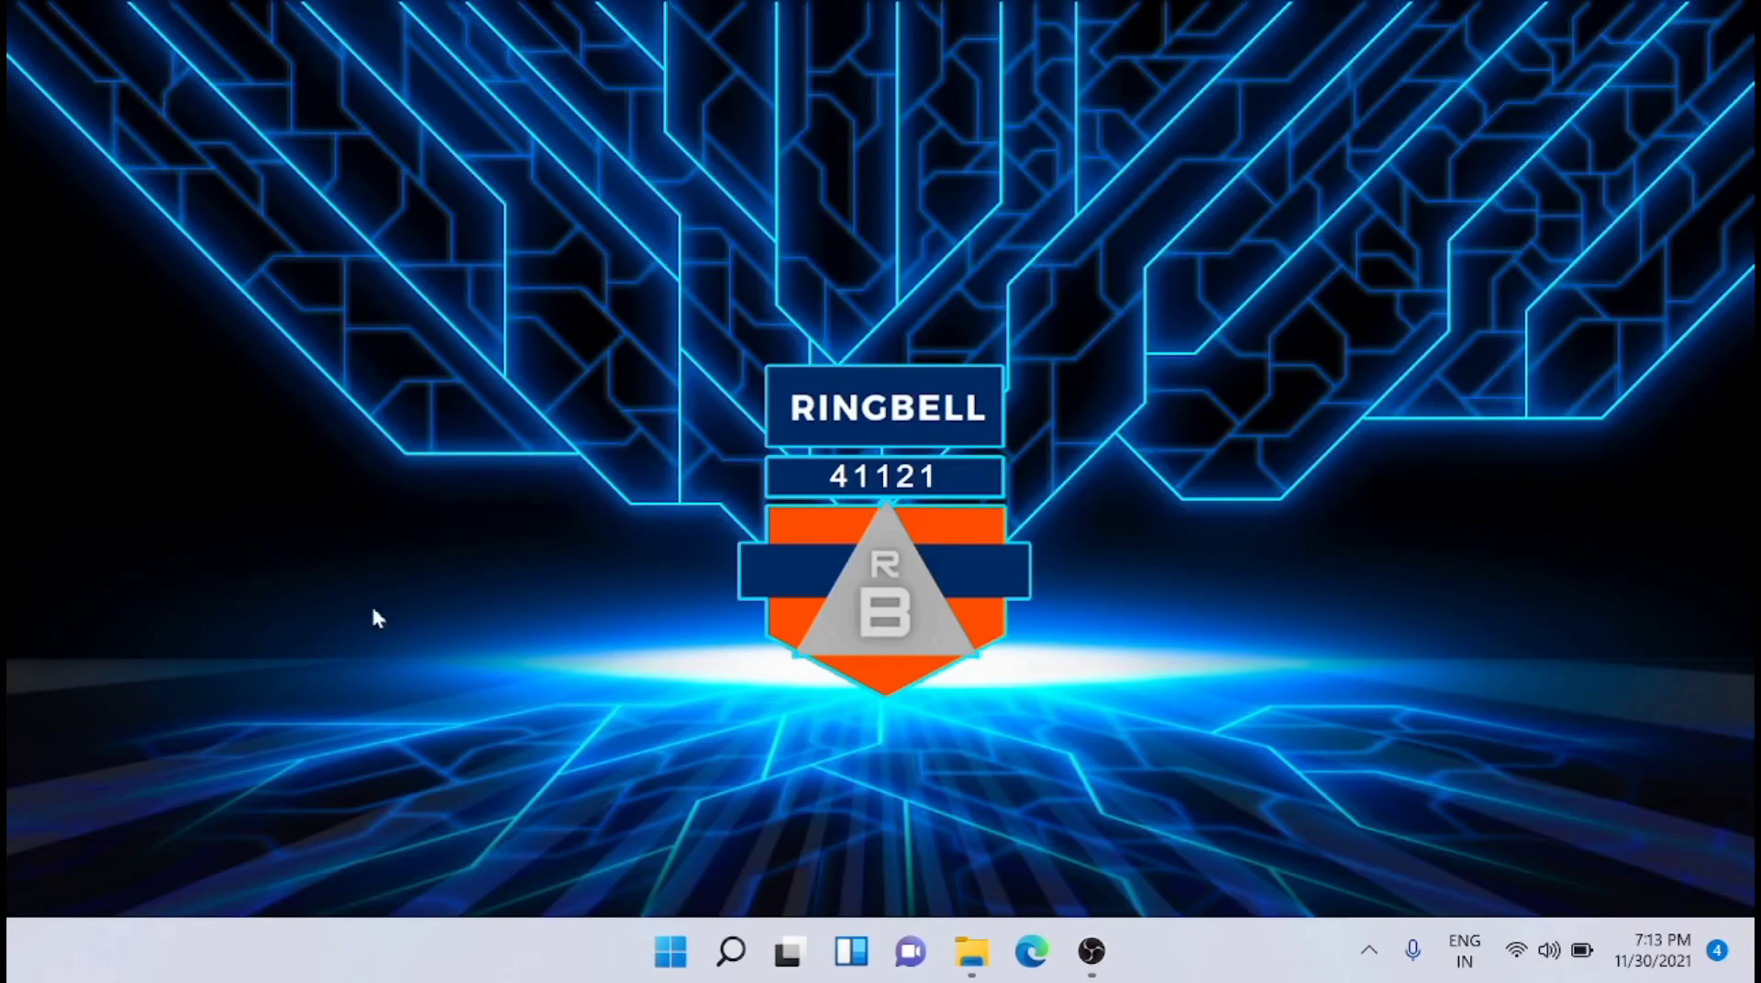